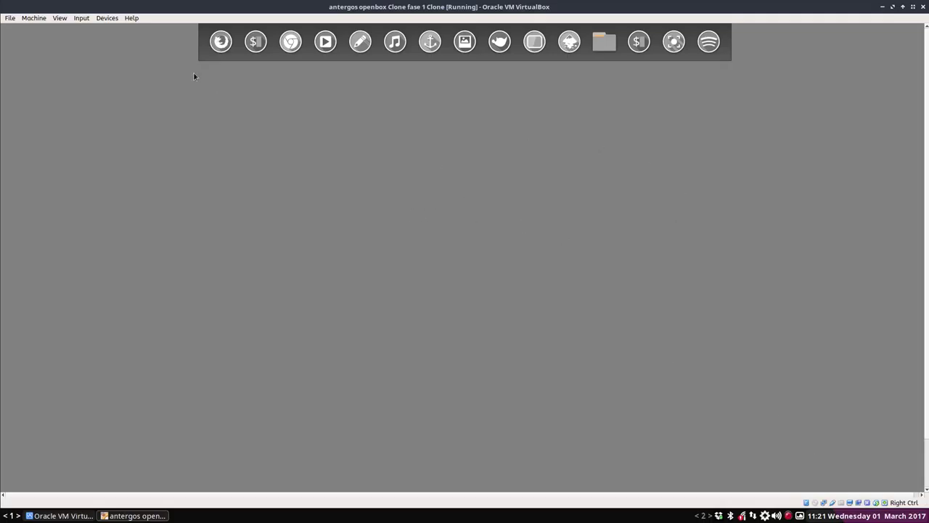
Switch the VirtualBox virtual machine to full-screen view from its View menu.
{"action": "left_click", "coordinate": [59, 17]}
{"action": "mouse_move", "coordinate": [81, 18]}
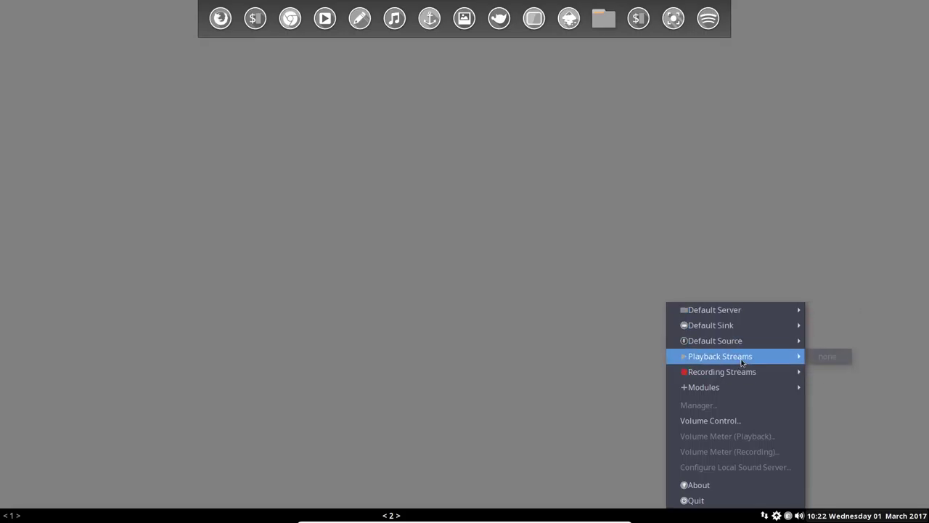
Dismiss the sound menu and launch Variety from the Openbox desktop menu.
{"action": "left_click", "coordinate": [487, 354]}
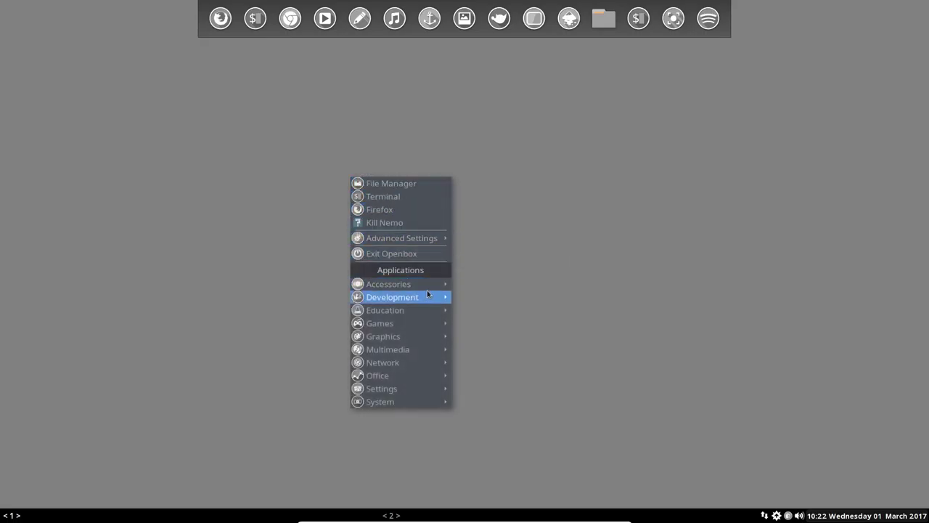
{"action": "mouse_move", "coordinate": [431, 287]}
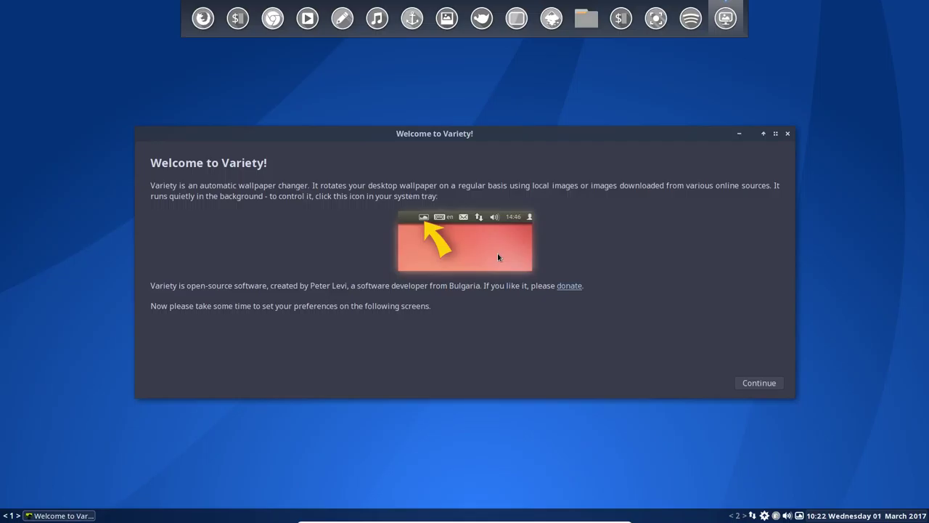
Continue past the Welcome to Variety screen and close Variety Preferences.
{"action": "left_click", "coordinate": [751, 384]}
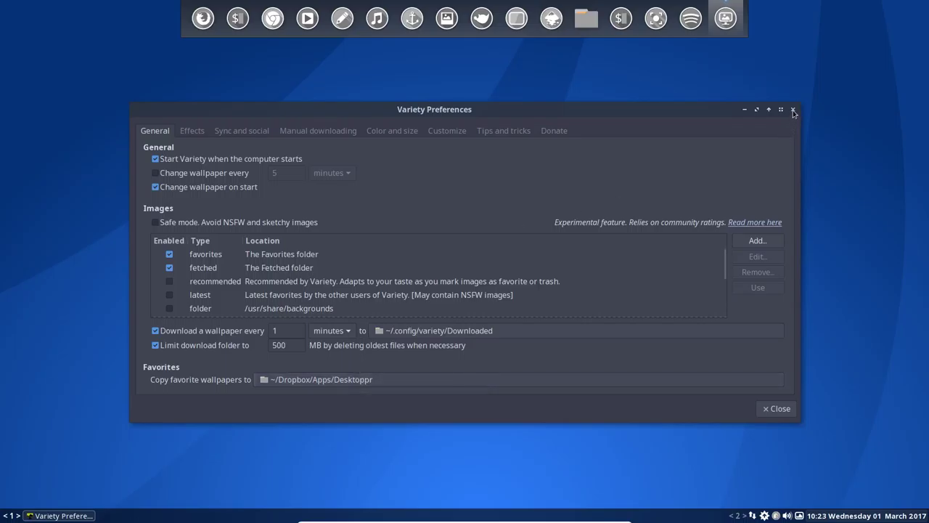
{"action": "left_click", "coordinate": [776, 409]}
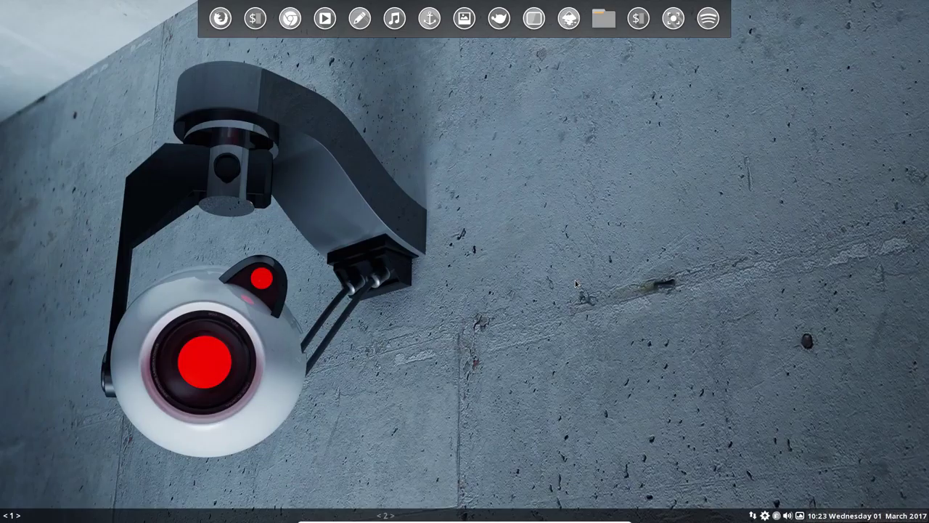
Open Nemo at home, move and enlarge it, widen the sidebar, and enter .aureola.
{"action": "left_click", "coordinate": [607, 28]}
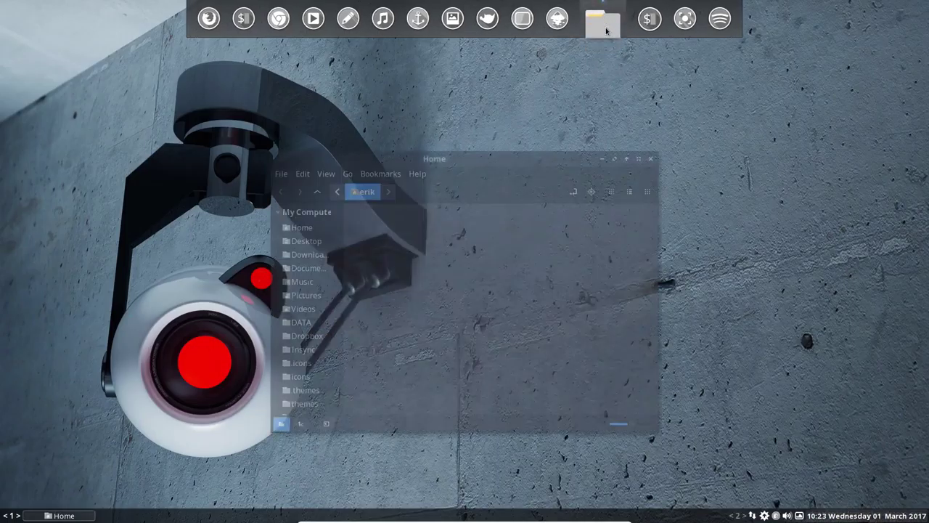
{"action": "left_click_drag", "start_coordinate": [489, 158], "coordinate": [420, 69]}
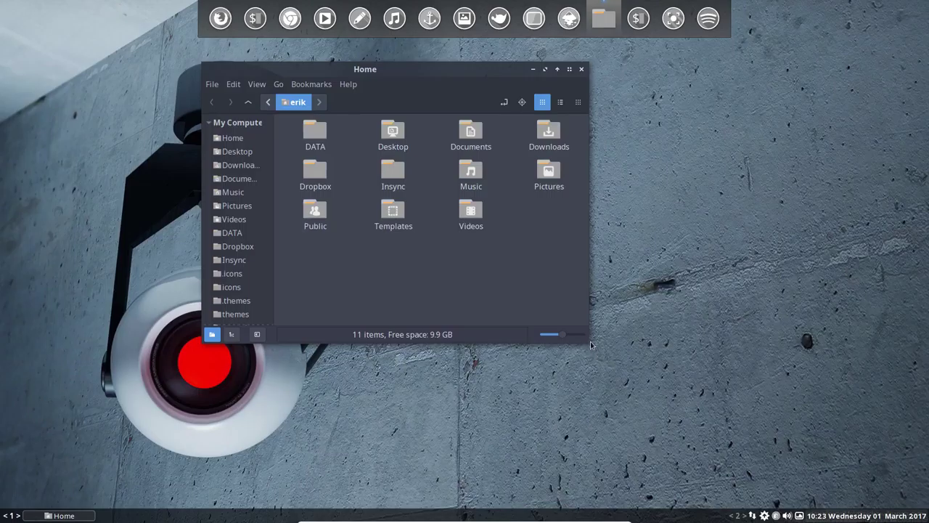
{"action": "left_click_drag", "start_coordinate": [588, 343], "coordinate": [797, 472]}
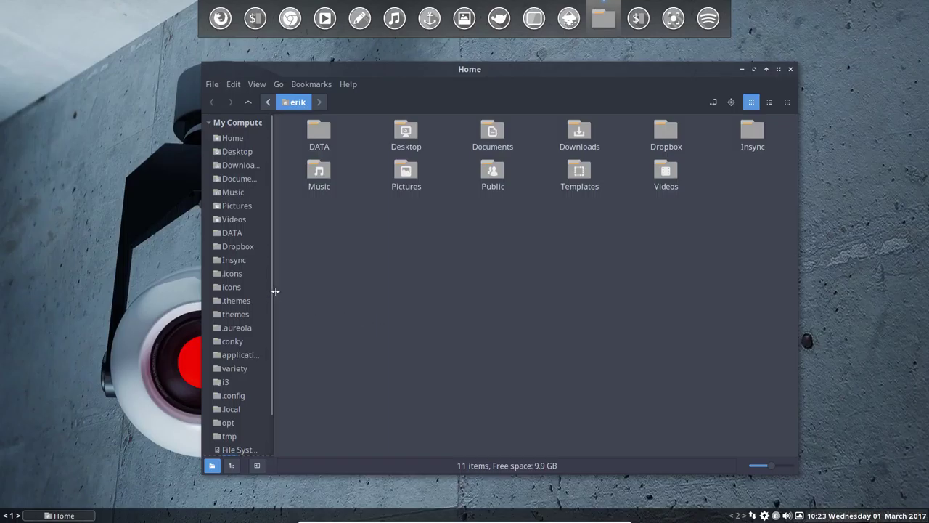
{"action": "left_click_drag", "start_coordinate": [275, 295], "coordinate": [295, 296]}
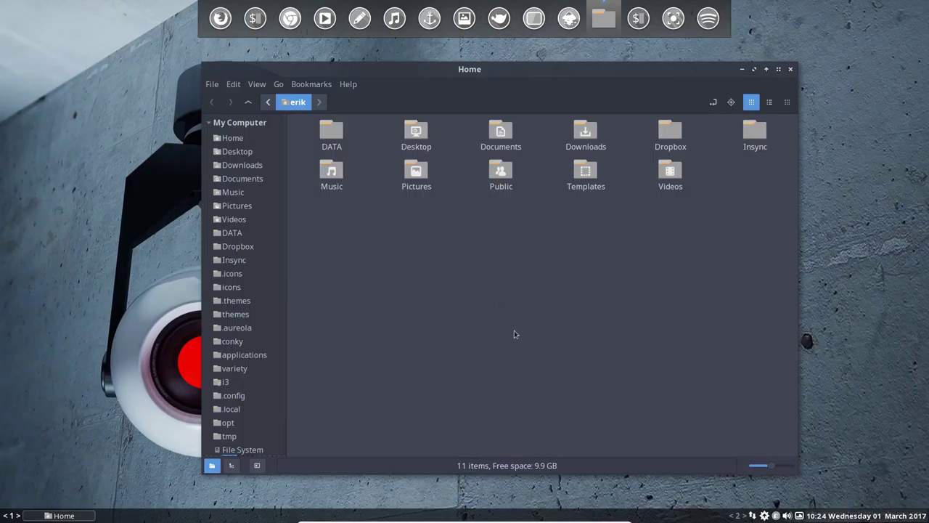
{"action": "left_click", "coordinate": [280, 327]}
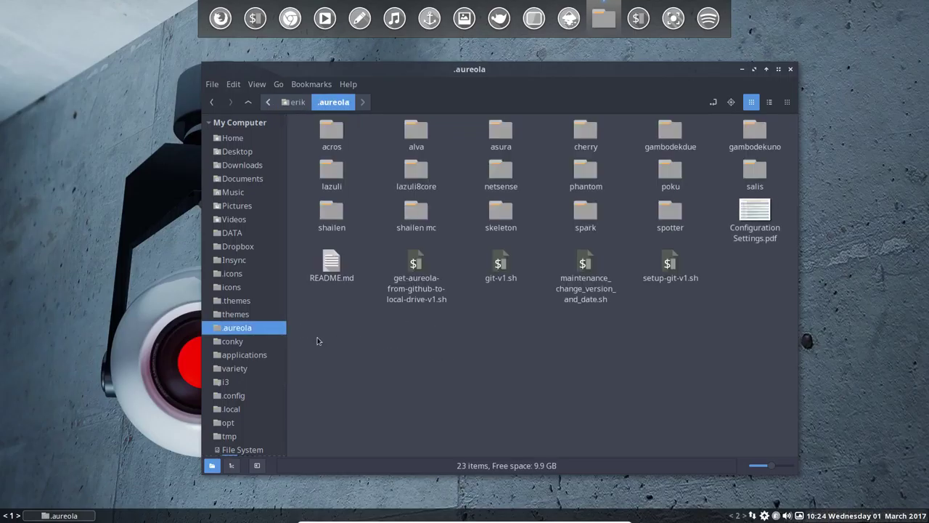
Open the acros folder and launch a terminal there via Open in Terminal.
{"action": "left_click_drag", "start_coordinate": [316, 341], "coordinate": [787, 132]}
{"action": "left_click", "coordinate": [703, 385]}
{"action": "left_click", "coordinate": [333, 131]}
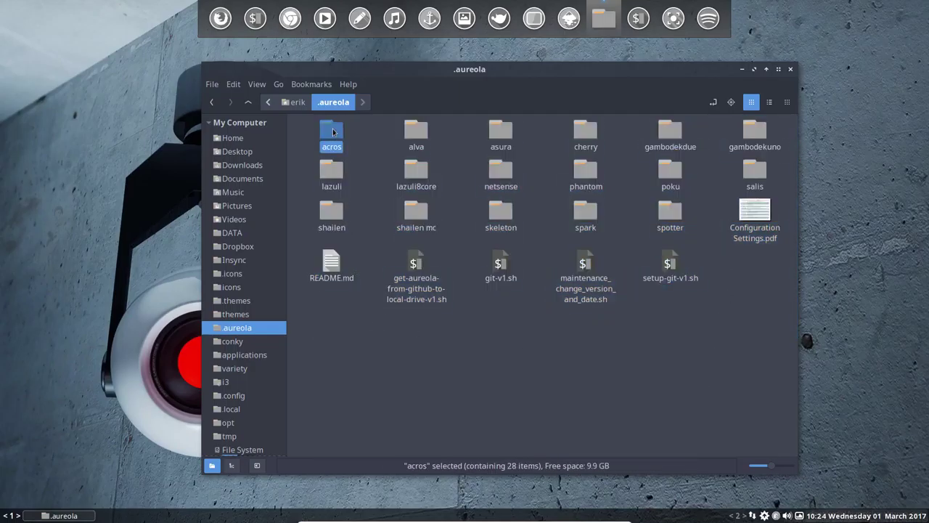
{"action": "left_click", "coordinate": [670, 218], "text": "shift"}
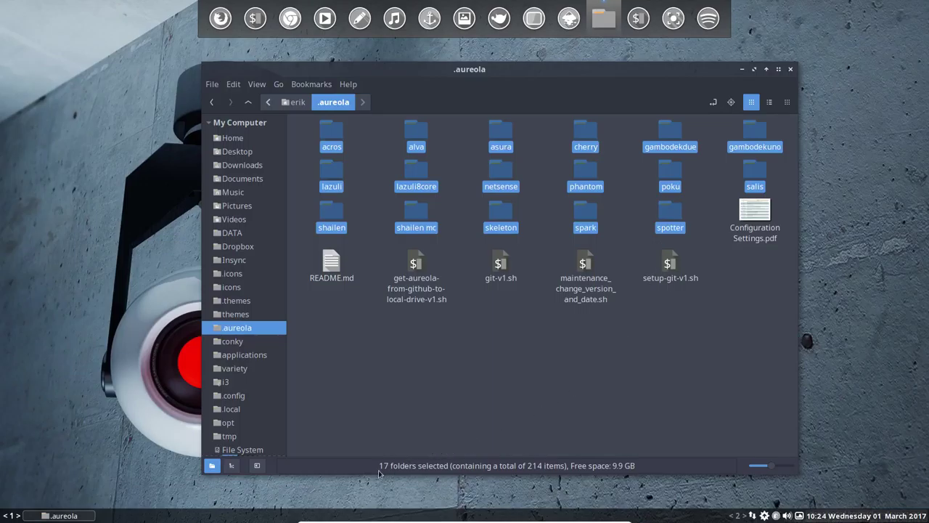
{"action": "left_click", "coordinate": [367, 266]}
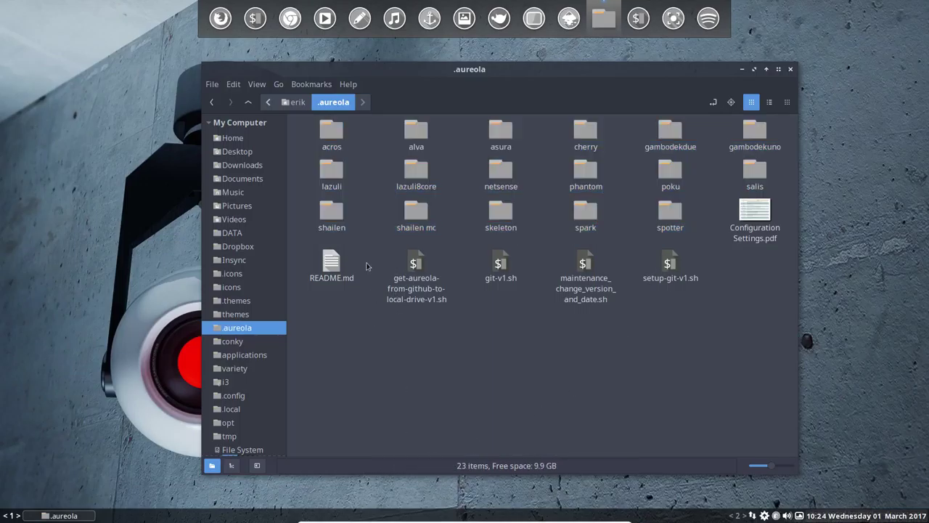
{"action": "double_click", "coordinate": [332, 132]}
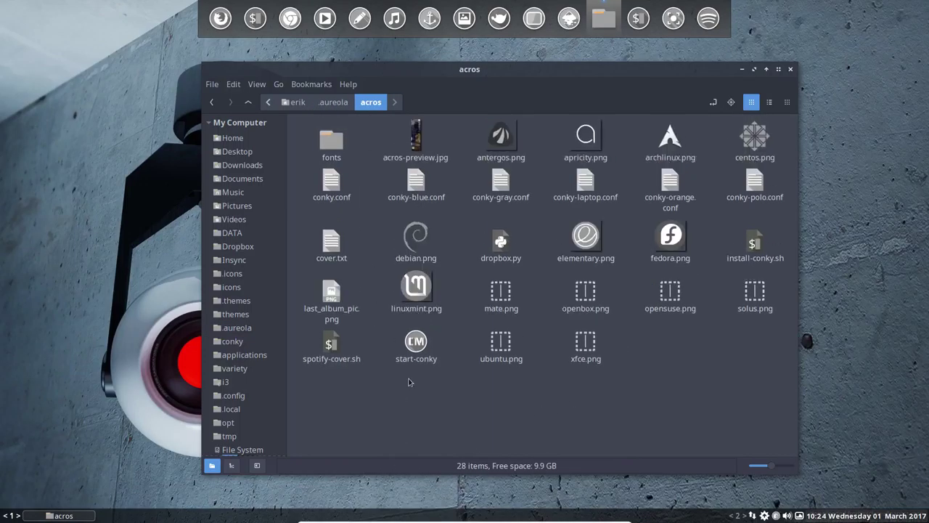
{"action": "right_click", "coordinate": [411, 419]}
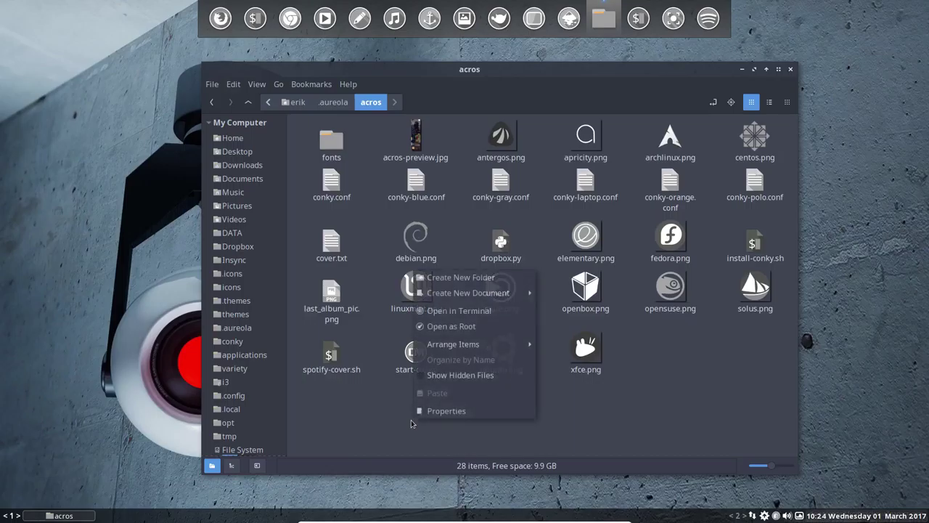
{"action": "left_click", "coordinate": [484, 316]}
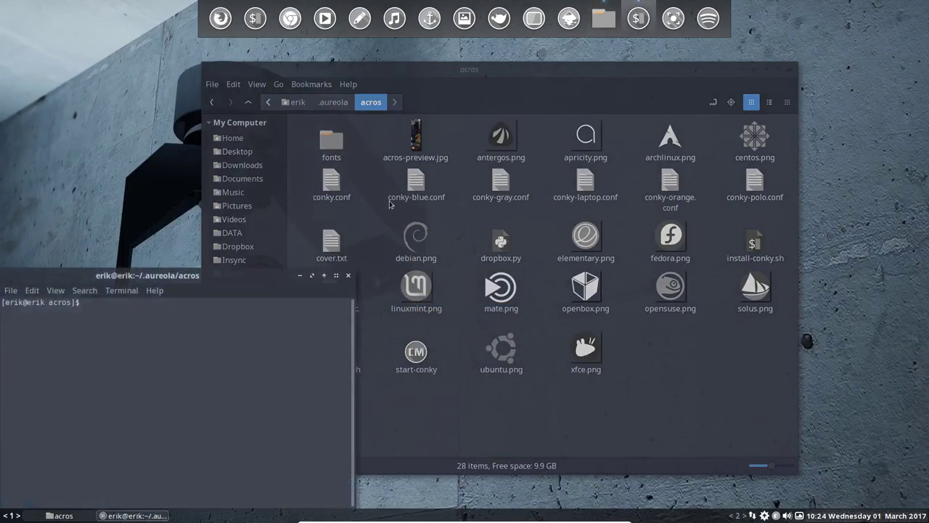
Enable refresh, computer, home, open-in-terminal and new-folder buttons in Nemo's toolbar preferences.
{"action": "left_click", "coordinate": [490, 75]}
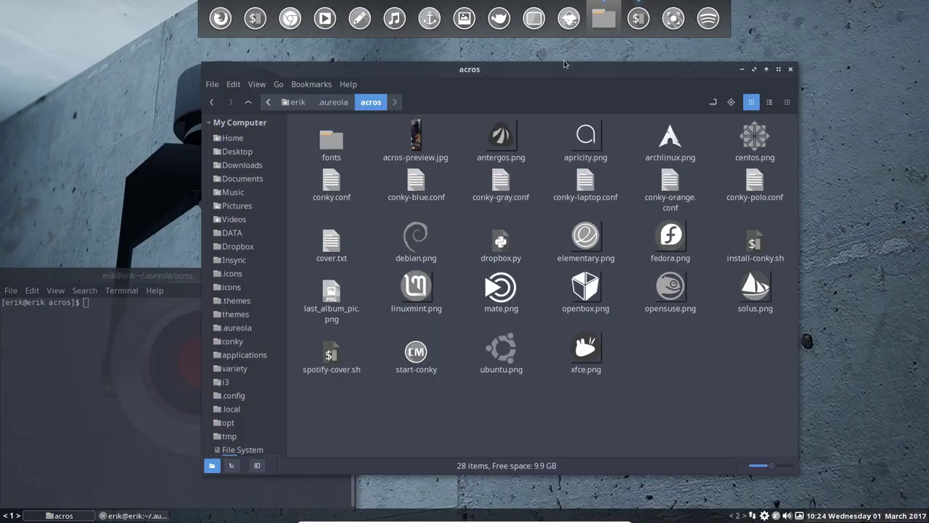
{"action": "left_click", "coordinate": [233, 86]}
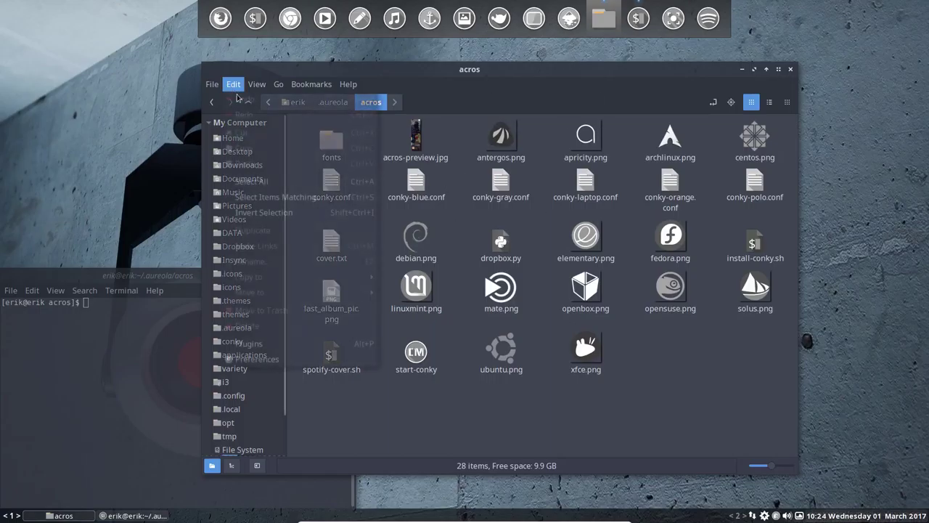
{"action": "left_click", "coordinate": [247, 358]}
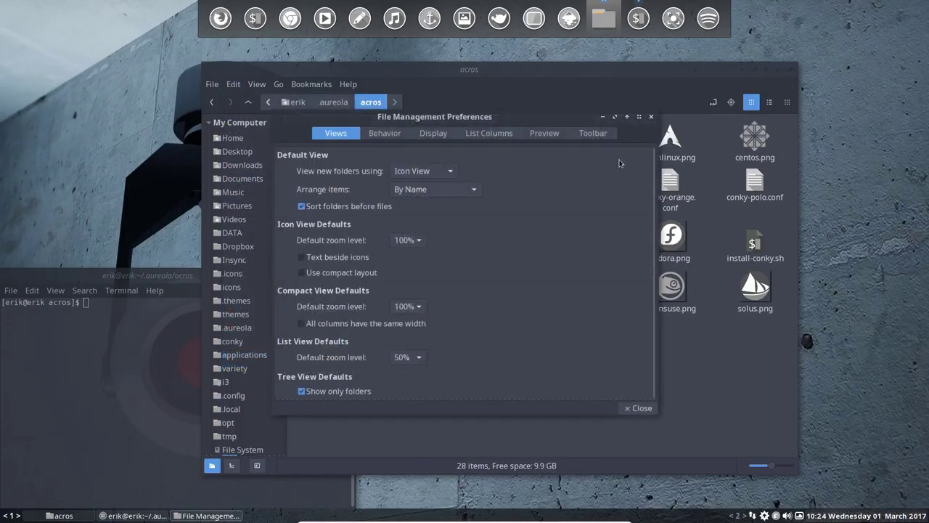
{"action": "left_click", "coordinate": [593, 133]}
{"action": "left_click", "coordinate": [343, 218]}
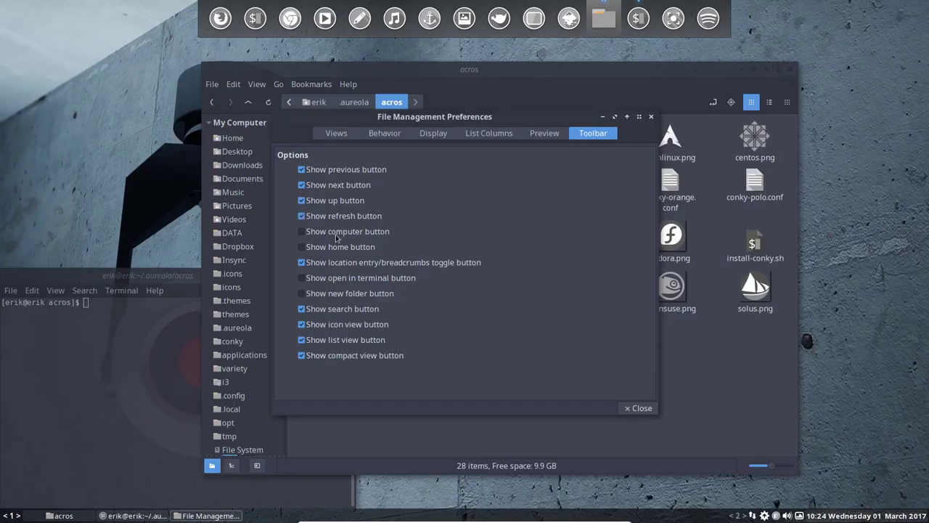
{"action": "left_click", "coordinate": [336, 233]}
{"action": "left_click", "coordinate": [334, 247]}
{"action": "left_click", "coordinate": [331, 279]}
{"action": "left_click", "coordinate": [331, 293]}
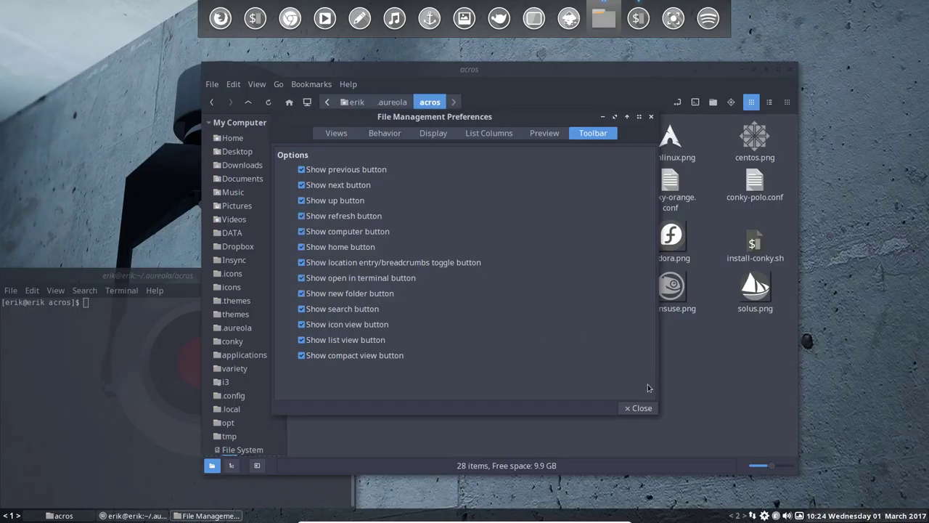
{"action": "left_click", "coordinate": [639, 408]}
Close the old terminal and open a new one in acros from the toolbar button.
{"action": "left_click", "coordinate": [336, 285]}
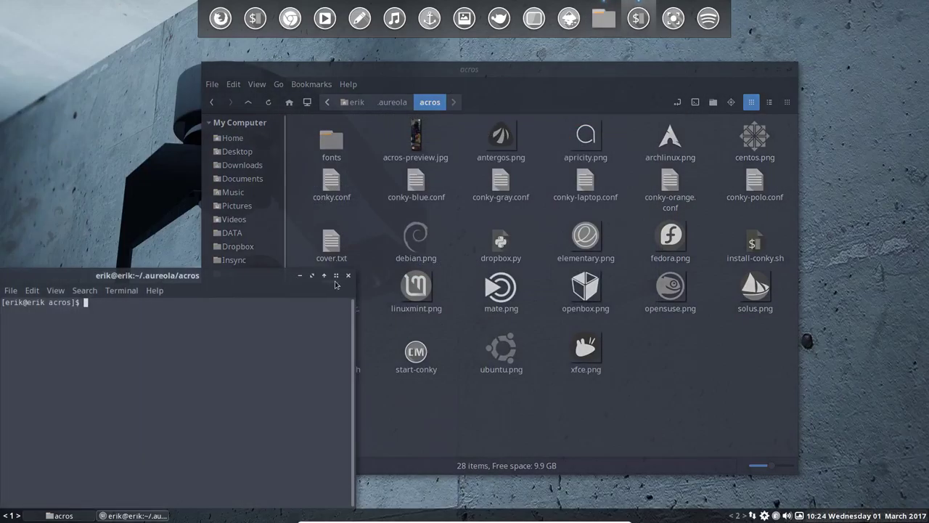
{"action": "left_click", "coordinate": [348, 276]}
{"action": "left_click", "coordinate": [696, 103]}
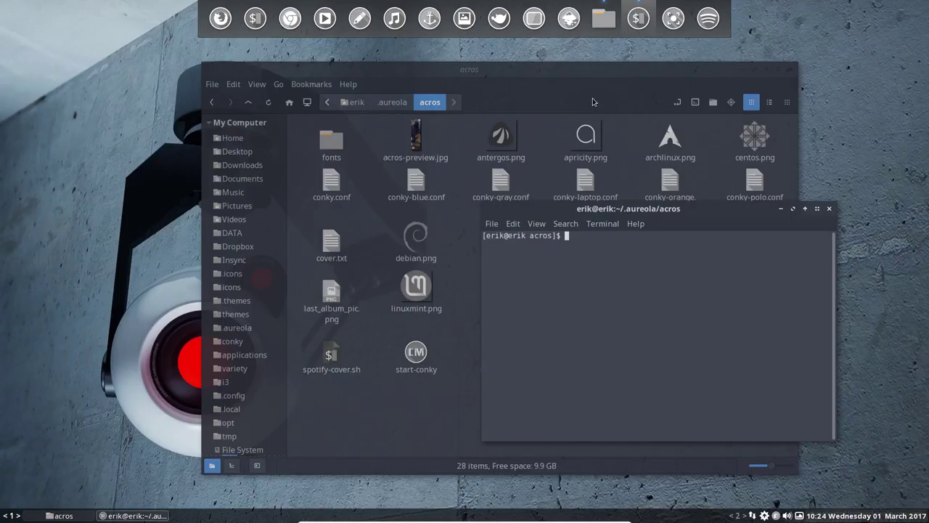
Place Nemo at the top-left and the terminal on the right, then focus the terminal.
{"action": "left_click_drag", "start_coordinate": [593, 99], "coordinate": [392, 71]}
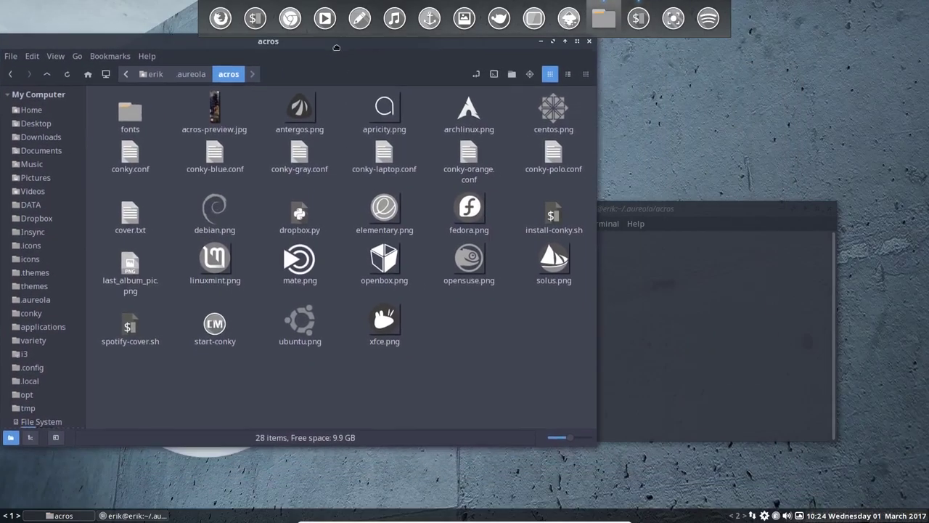
{"action": "left_click", "coordinate": [672, 205]}
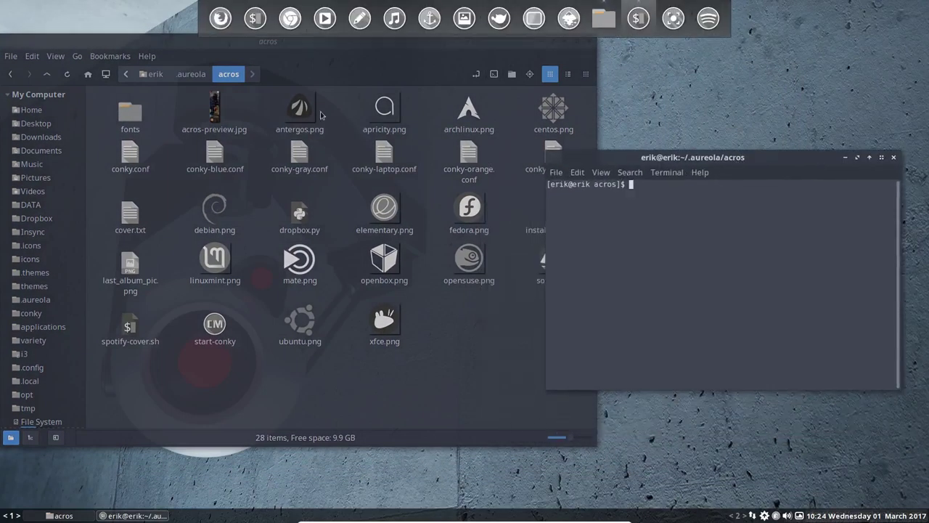
{"action": "left_click_drag", "start_coordinate": [287, 58], "coordinate": [289, 100]}
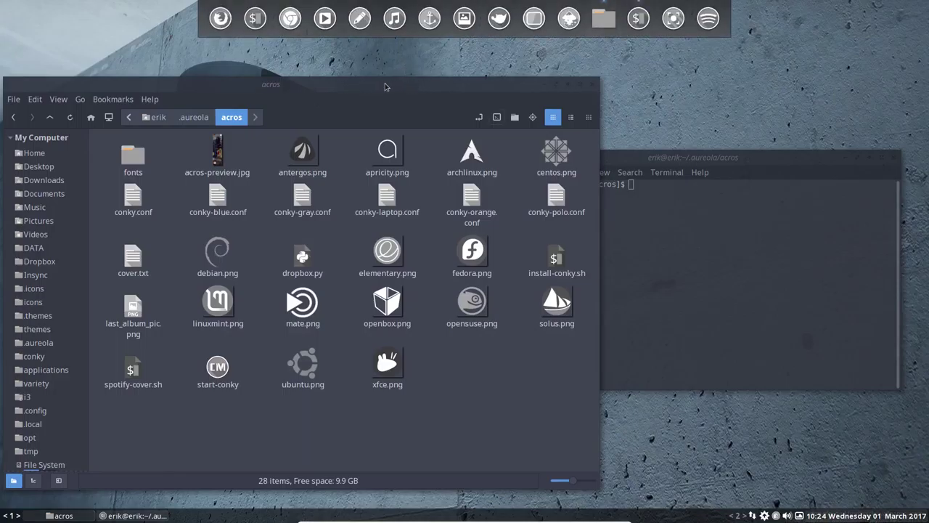
{"action": "left_click", "coordinate": [724, 164]}
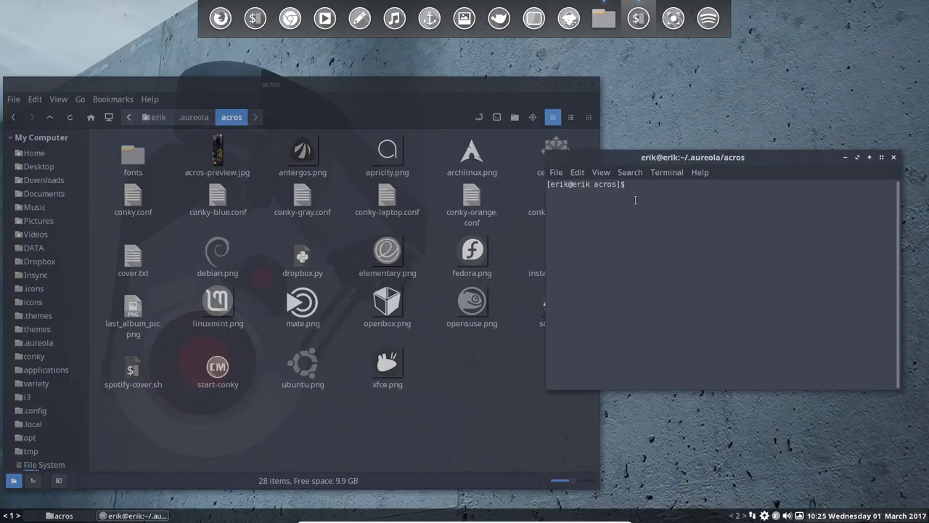
Run ./install-conky.sh, confirming the sudo password, then close the terminal and reposition Nemo.
{"action": "type", "text": "./install-conky.sh"}
{"action": "key", "text": "Return"}
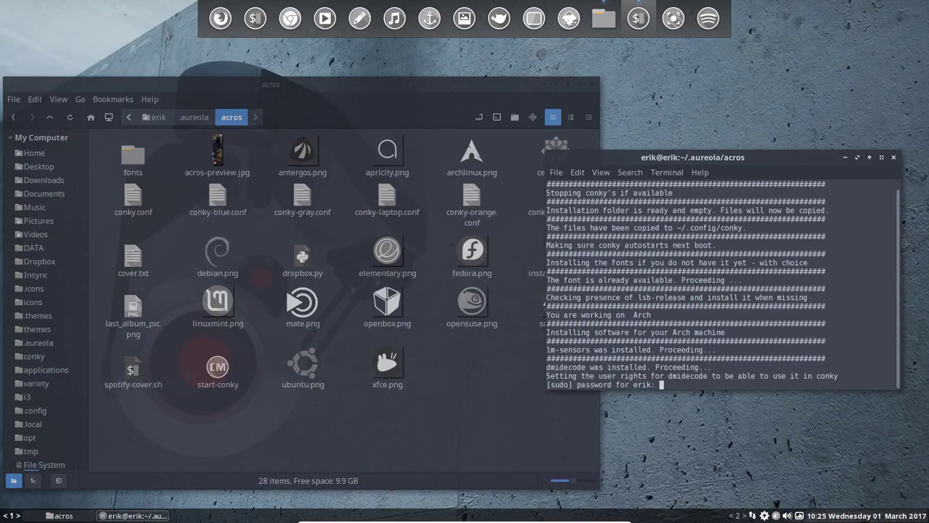
{"action": "key", "text": "Return"}
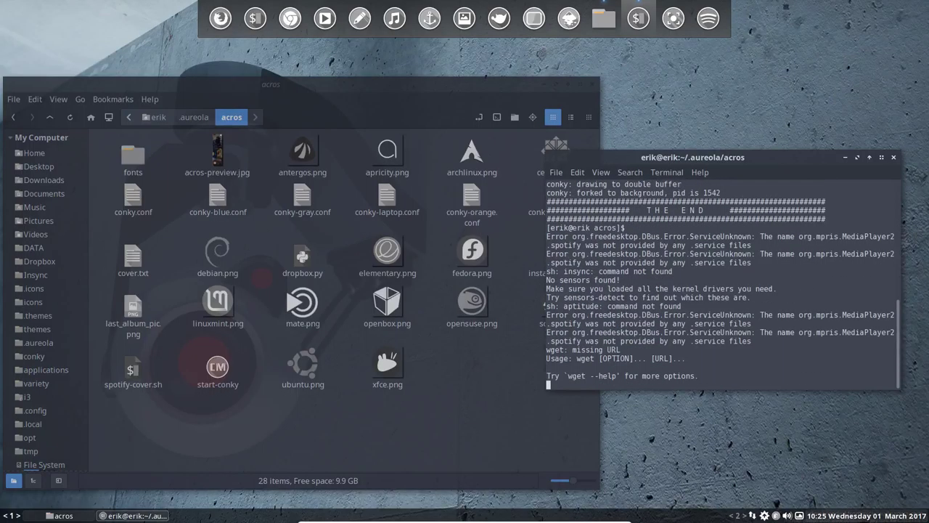
{"action": "left_click", "coordinate": [894, 157]}
{"action": "left_click_drag", "start_coordinate": [333, 91], "coordinate": [388, 66]}
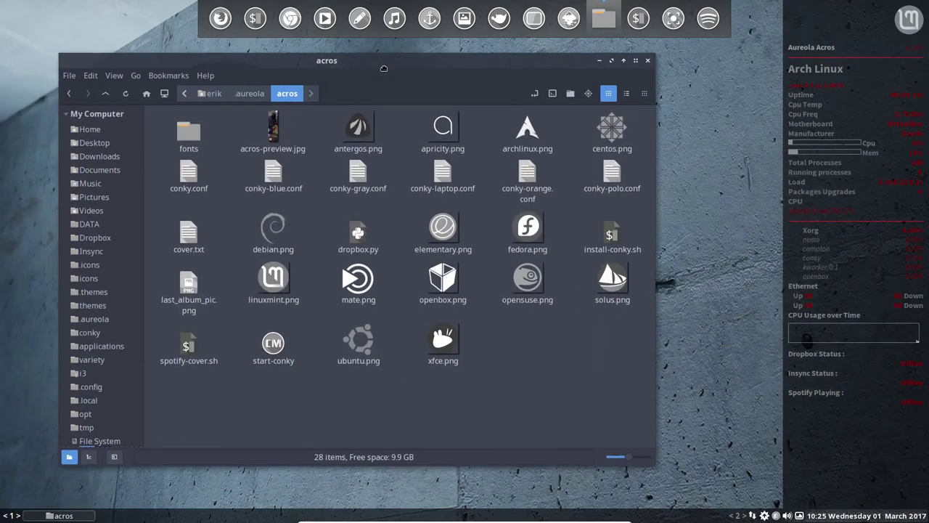
In the conky folder, rename conky.conf to conky-orginal.conf.
{"action": "left_click", "coordinate": [94, 333]}
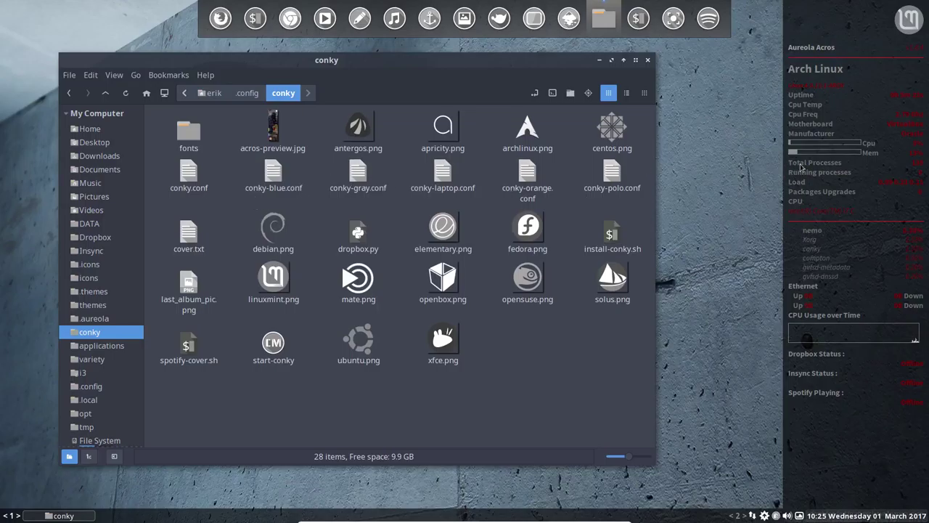
{"action": "left_click_drag", "start_coordinate": [508, 63], "coordinate": [580, 66]}
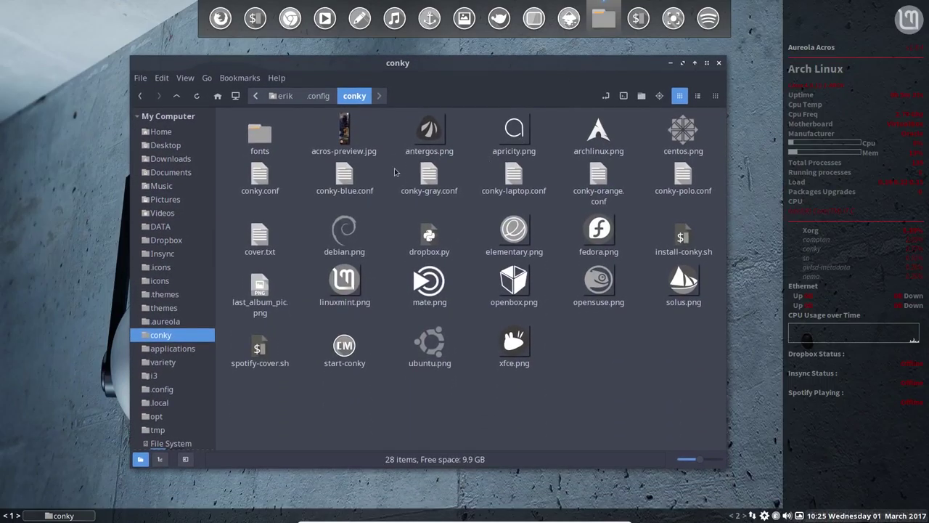
{"action": "left_click", "coordinate": [347, 174]}
{"action": "left_click", "coordinate": [260, 178]}
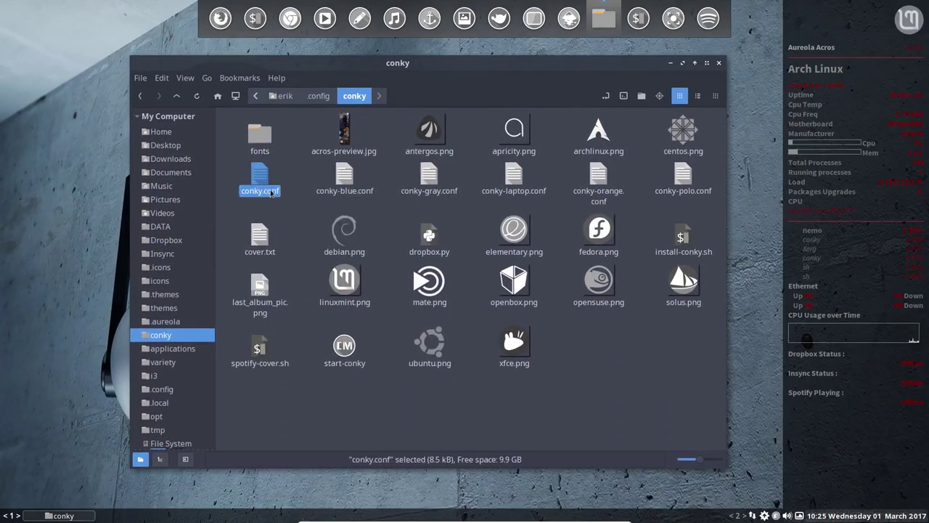
{"action": "key", "text": "F2"}
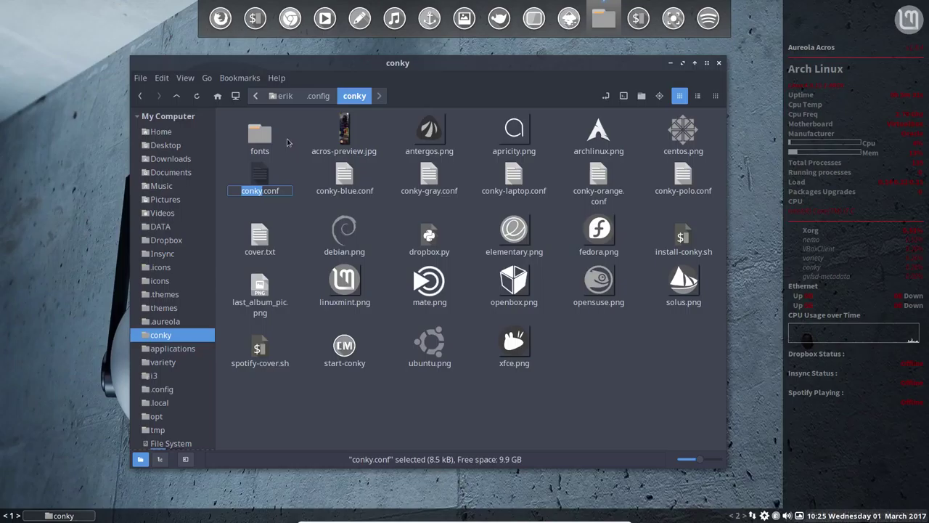
{"action": "key", "text": "Right"}
{"action": "type", "text": "-"}
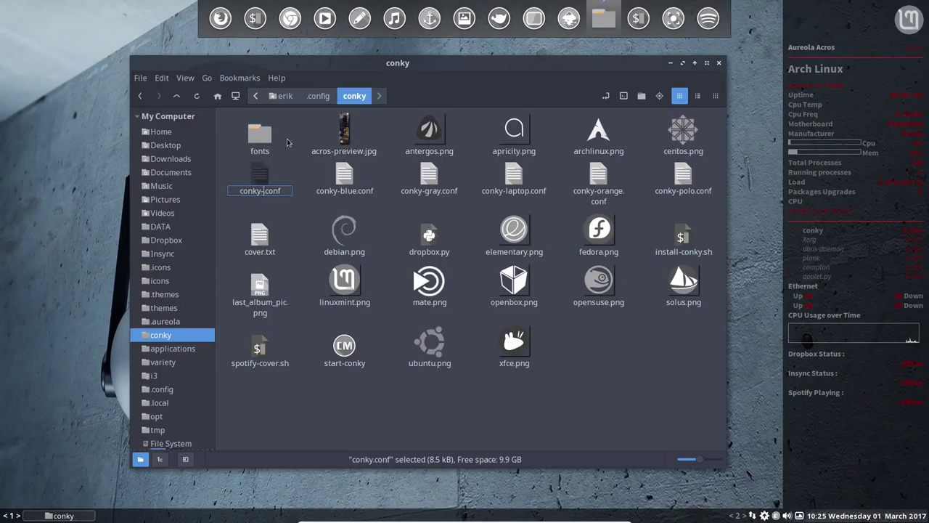
{"action": "type", "text": "orginal"}
{"action": "key", "text": "Return"}
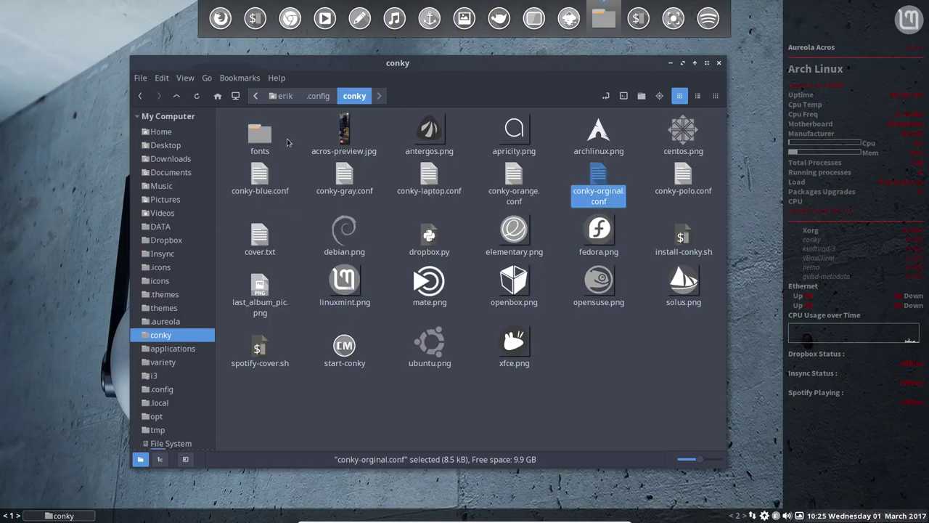
Rename conky-blue.conf to conky.conf.
{"action": "left_click", "coordinate": [276, 183]}
{"action": "key", "text": "F2"}
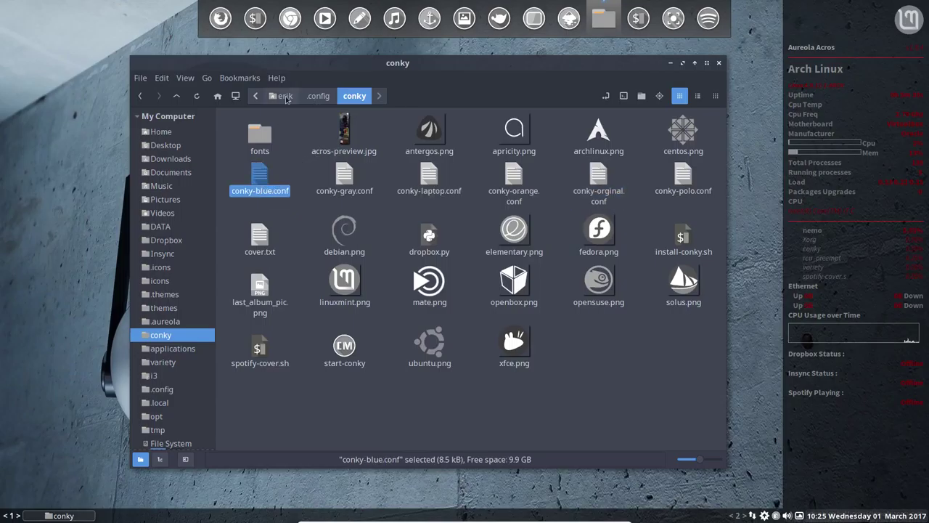
{"action": "type", "text": "conky"}
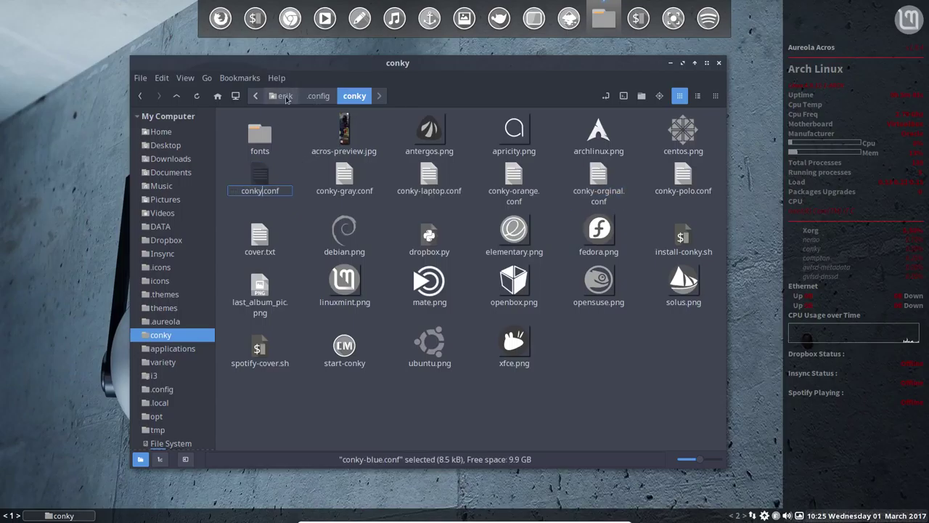
{"action": "key", "text": "Return"}
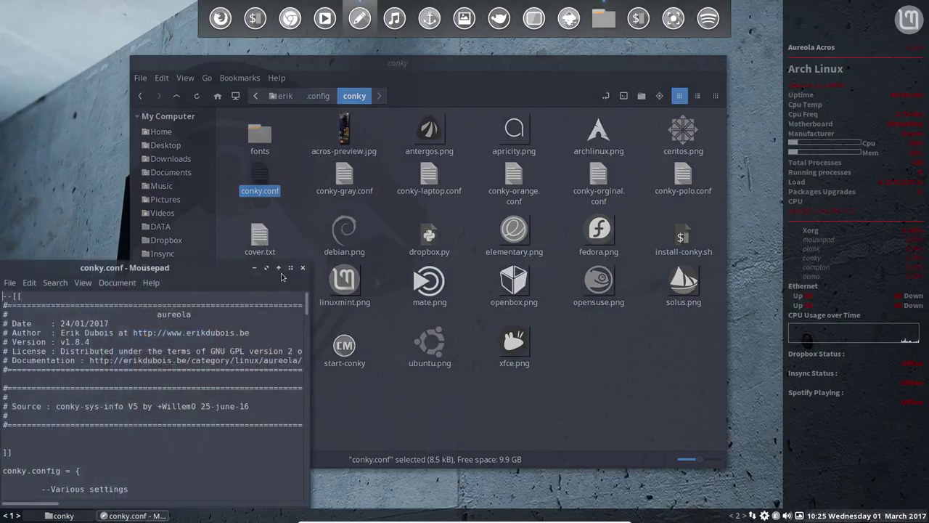
Close Mousepad and open conky.conf in Sublime Text 3 Dev, setting it as default.
{"action": "left_click", "coordinate": [303, 268]}
{"action": "right_click", "coordinate": [260, 174]}
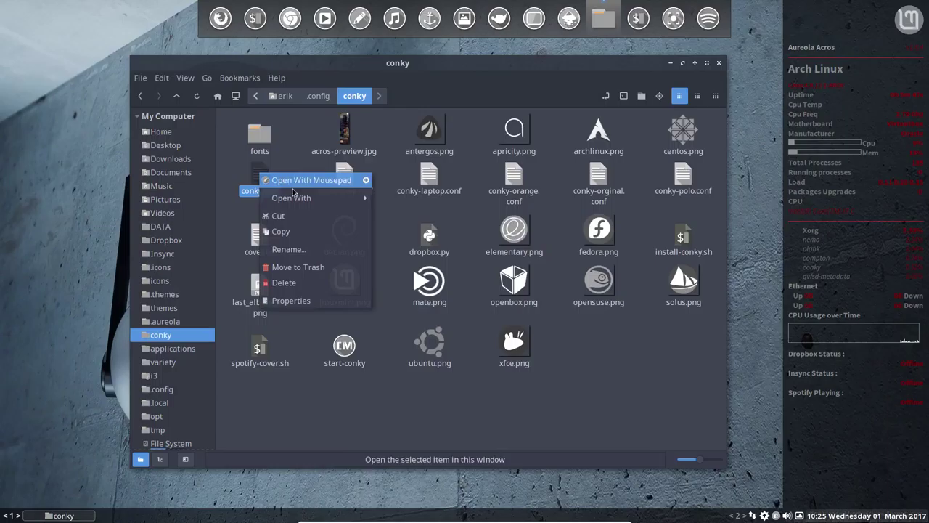
{"action": "mouse_move", "coordinate": [359, 200]}
{"action": "left_click", "coordinate": [416, 231]}
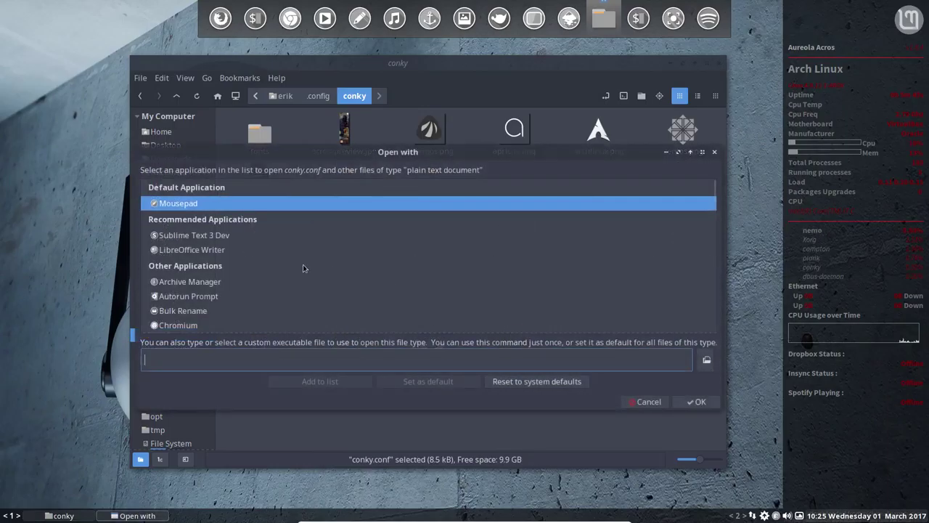
{"action": "left_click", "coordinate": [210, 235]}
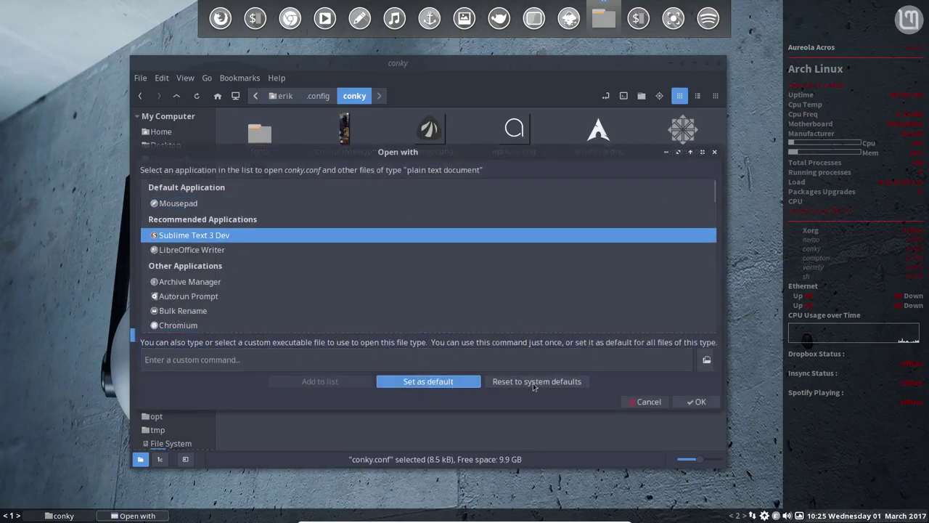
{"action": "left_click", "coordinate": [428, 381]}
{"action": "left_click", "coordinate": [695, 402]}
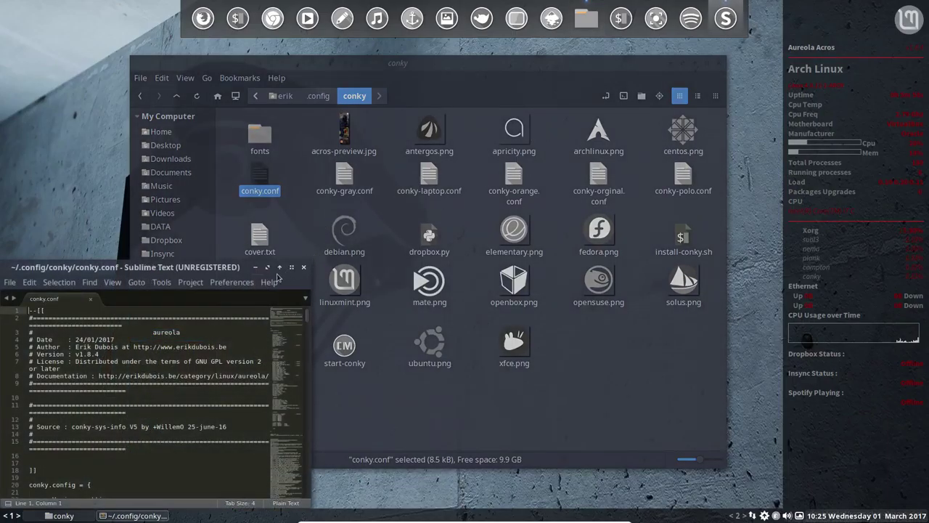
Change linuxmint to antergos in conky.conf's image path, save the file, and close Sublime Text.
{"action": "double_click", "coordinate": [222, 269]}
{"action": "left_click", "coordinate": [222, 269]}
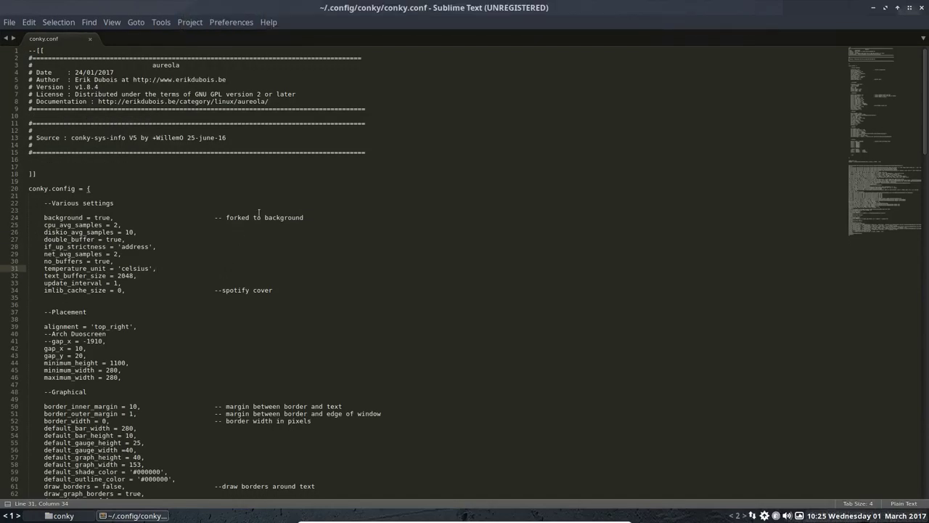
{"action": "scroll", "coordinate": [309, 198], "scroll_direction": "up", "scroll_amount": 8}
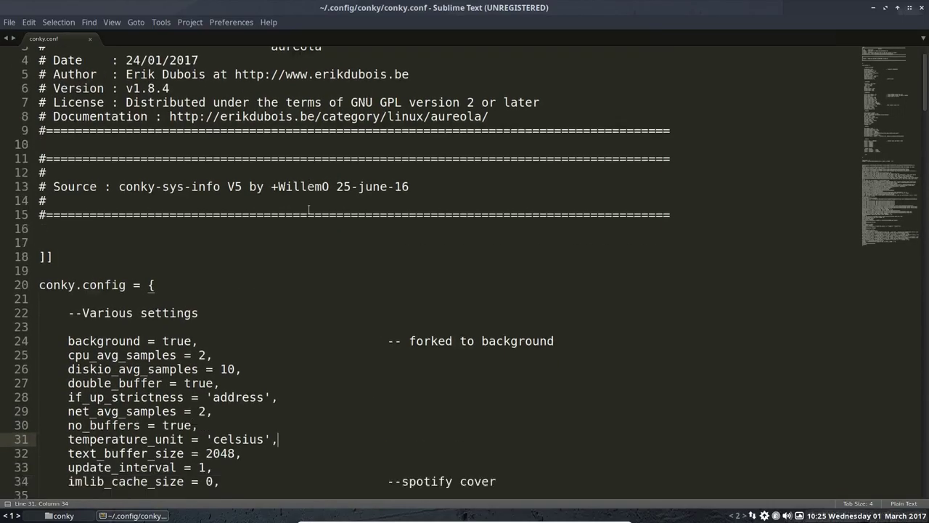
{"action": "scroll", "coordinate": [308, 210], "scroll_direction": "down", "scroll_amount": 20}
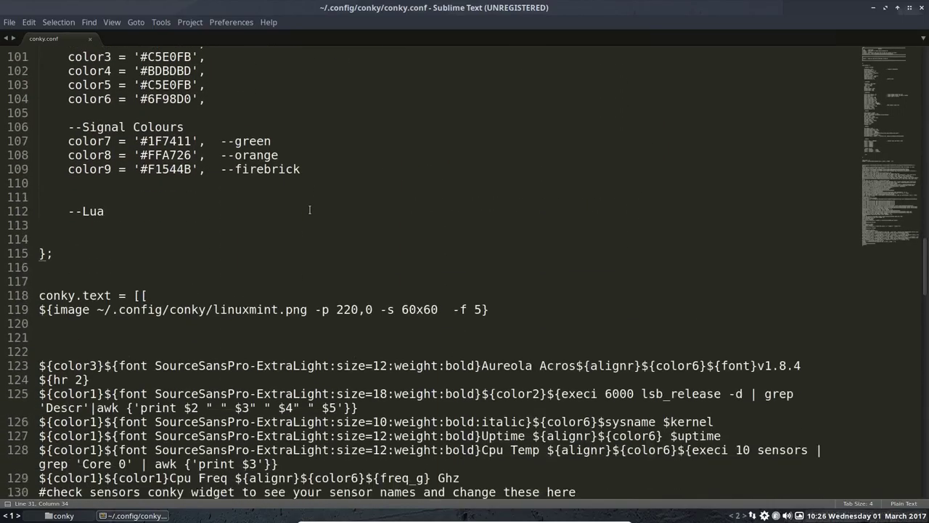
{"action": "double_click", "coordinate": [247, 194]}
{"action": "type", "text": "ant"}
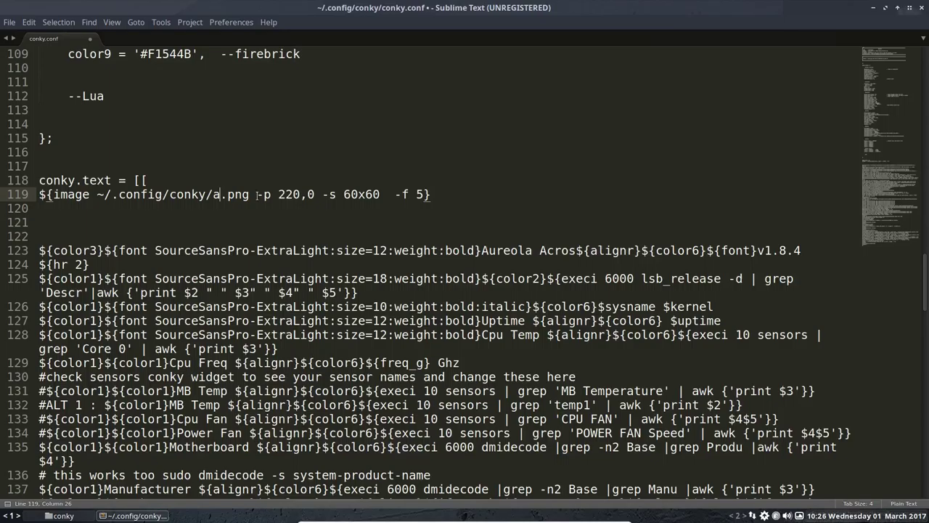
{"action": "type", "text": "ergos"}
{"action": "key", "text": "ctrl+s"}
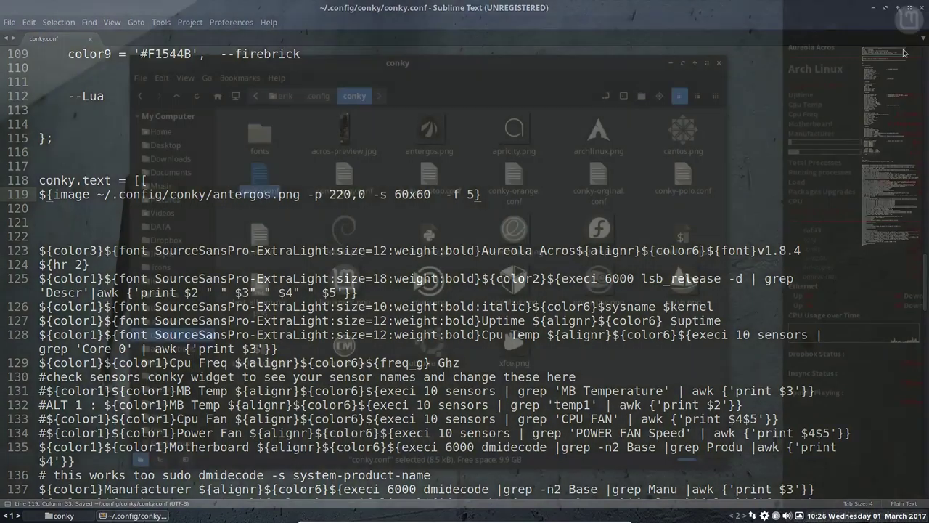
{"action": "left_click", "coordinate": [922, 7]}
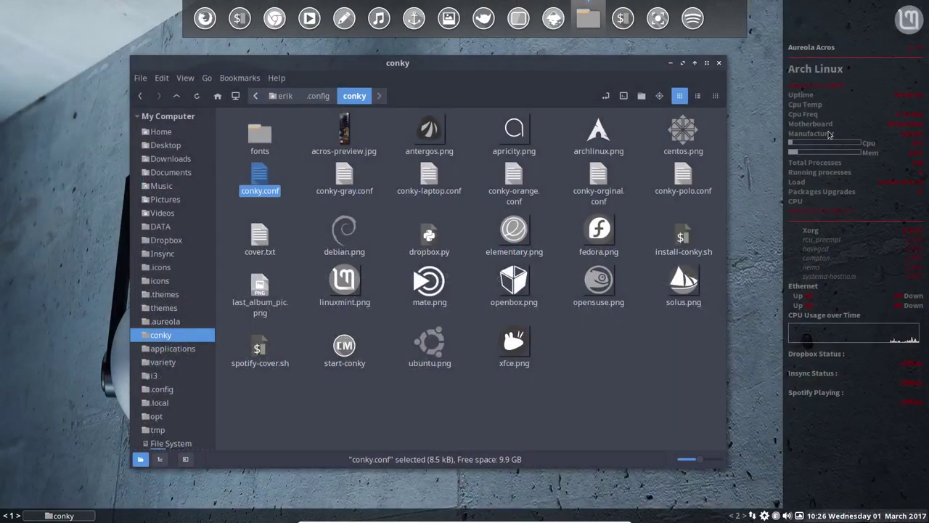
Close the conky folder, then run 'killall conky' and 'conky' in a Desktop terminal and close it.
{"action": "left_click", "coordinate": [719, 65]}
{"action": "right_click", "coordinate": [418, 145]}
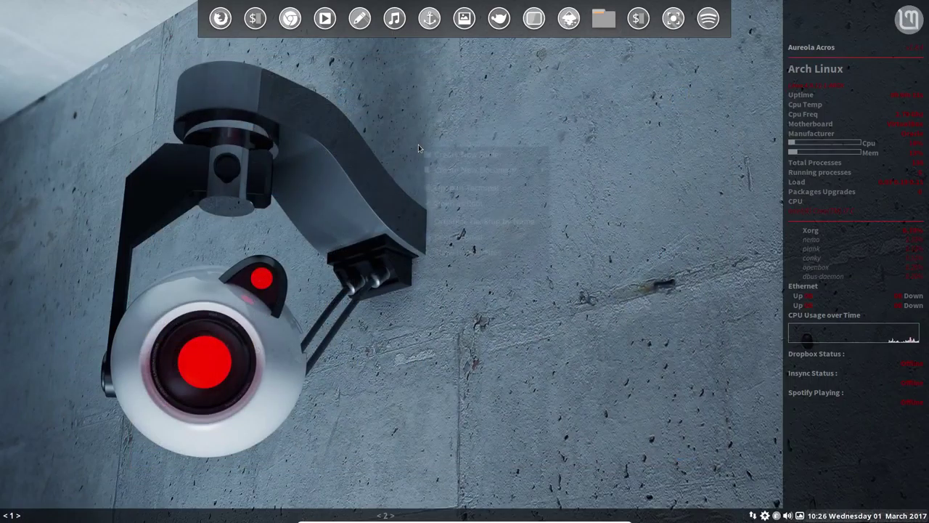
{"action": "left_click", "coordinate": [466, 187]}
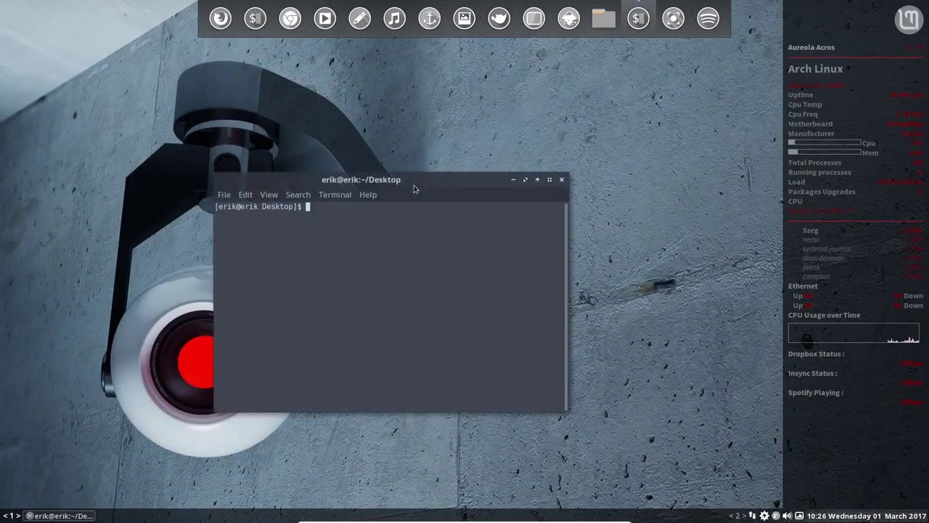
{"action": "type", "text": "killall "}
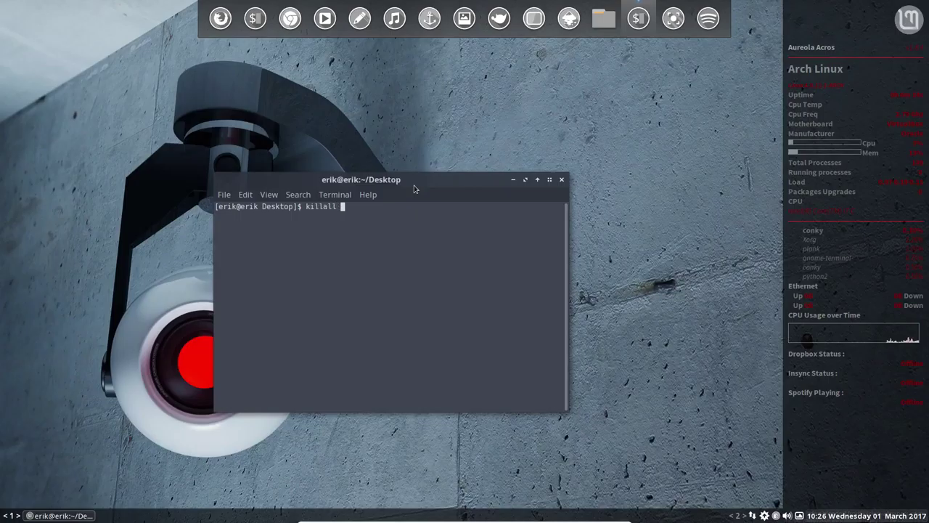
{"action": "type", "text": "conky"}
{"action": "key", "text": "Return"}
{"action": "type", "text": "conky"}
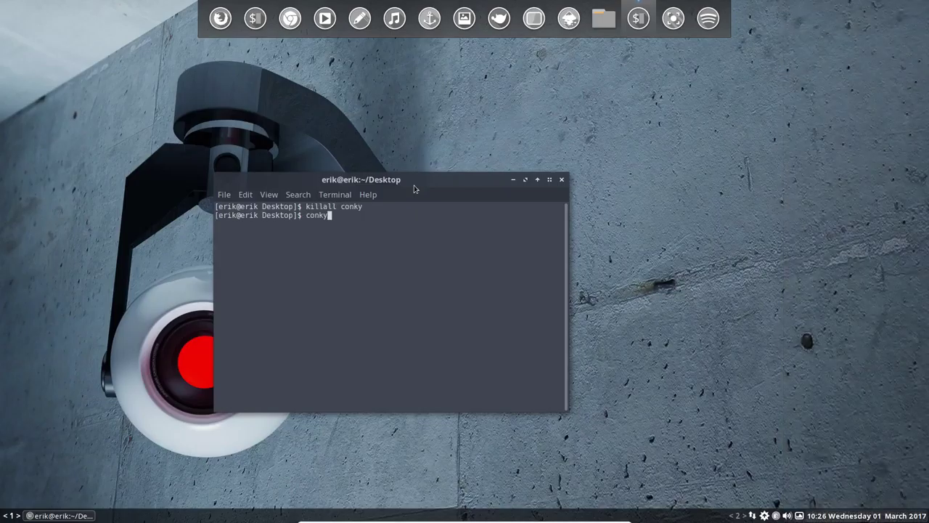
{"action": "key", "text": "Return"}
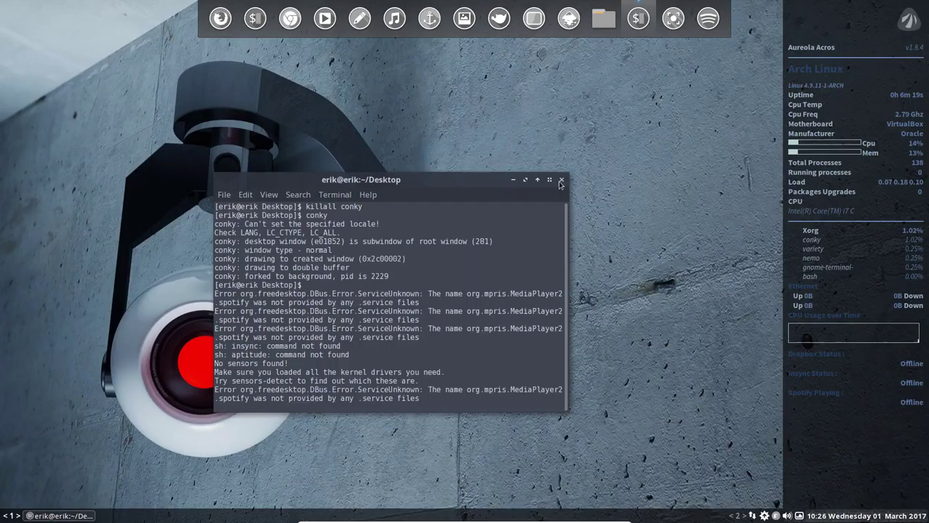
{"action": "left_click", "coordinate": [563, 180]}
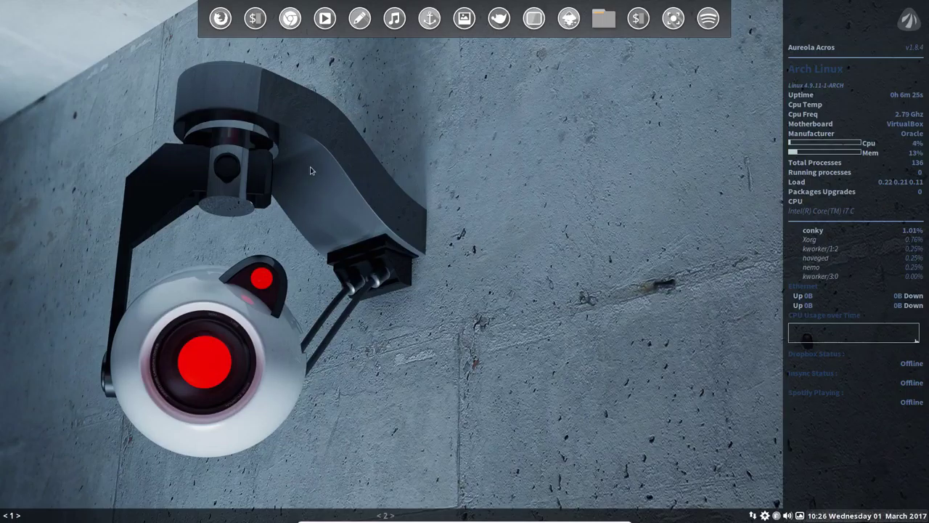
Lower the Plank dock's Icon Size slider from 48 to 36 and close its preferences.
{"action": "right_click", "coordinate": [360, 24]}
{"action": "left_click", "coordinate": [392, 63]}
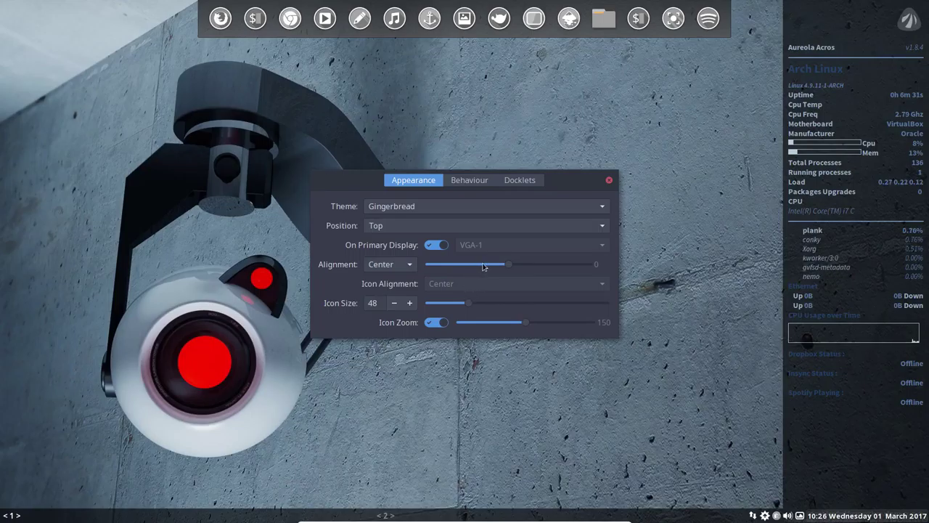
{"action": "left_click_drag", "start_coordinate": [468, 305], "coordinate": [450, 304]}
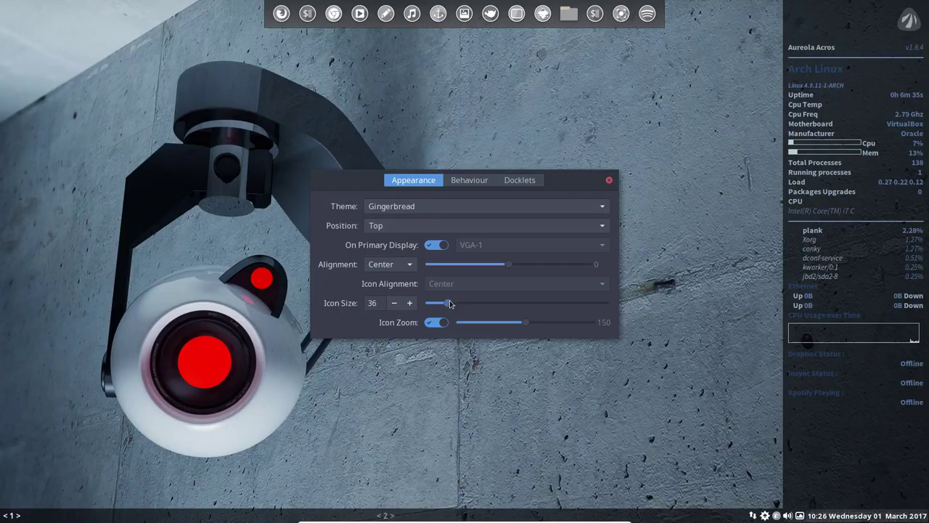
{"action": "left_click", "coordinate": [609, 181]}
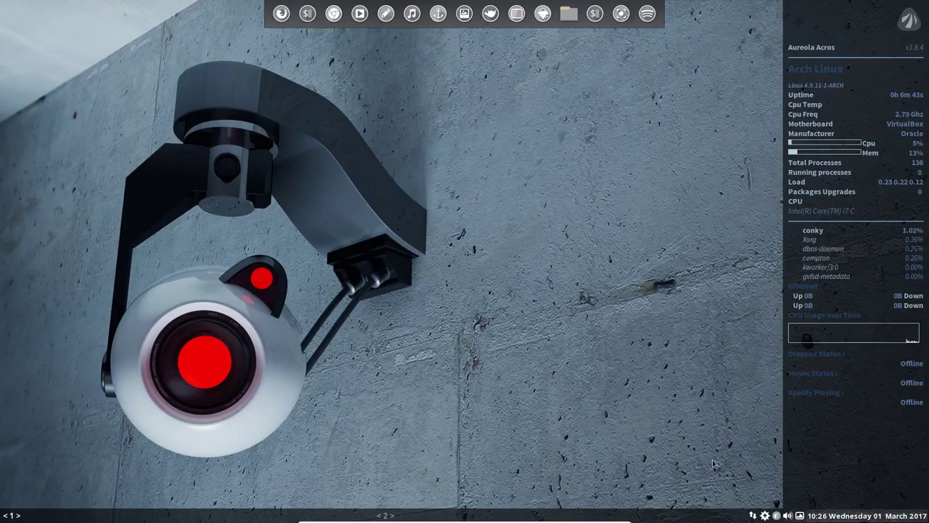
{"action": "right_click", "coordinate": [778, 516]}
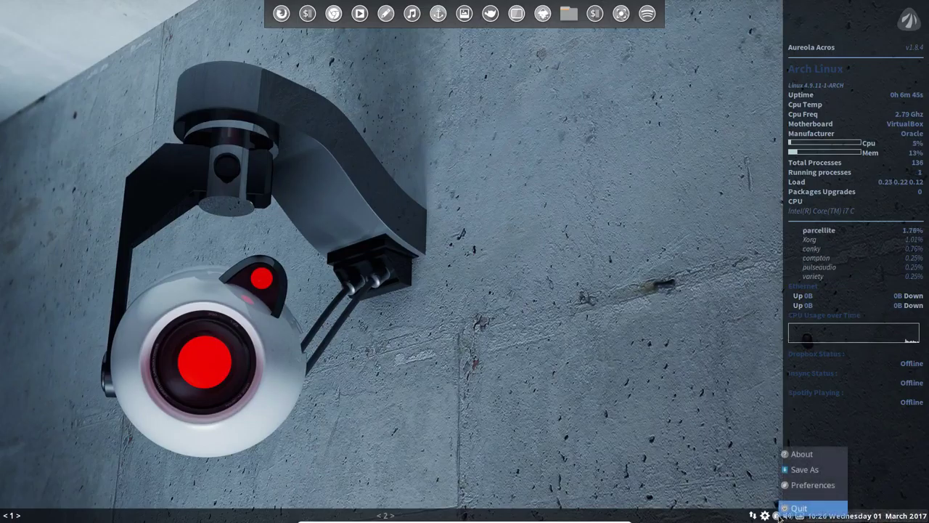
Replace the Parcellite Icon Name under Display with clipit-trayicon and confirm with OK.
{"action": "left_click", "coordinate": [810, 485]}
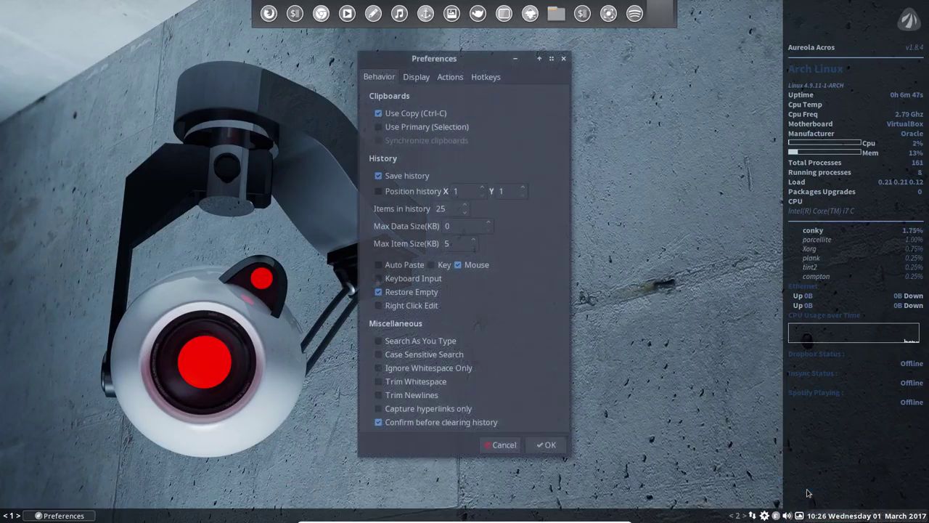
{"action": "left_click", "coordinate": [417, 77]}
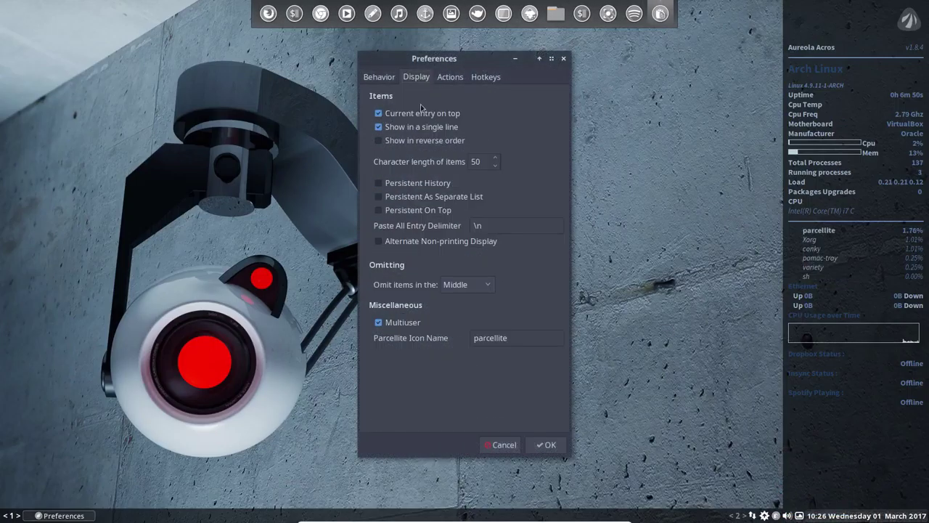
{"action": "double_click", "coordinate": [500, 340]}
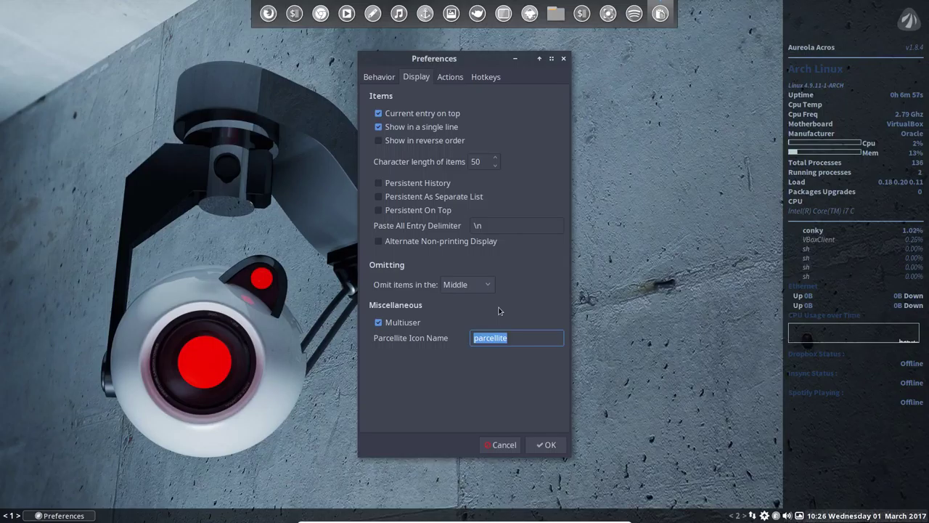
{"action": "type", "text": "clipit"}
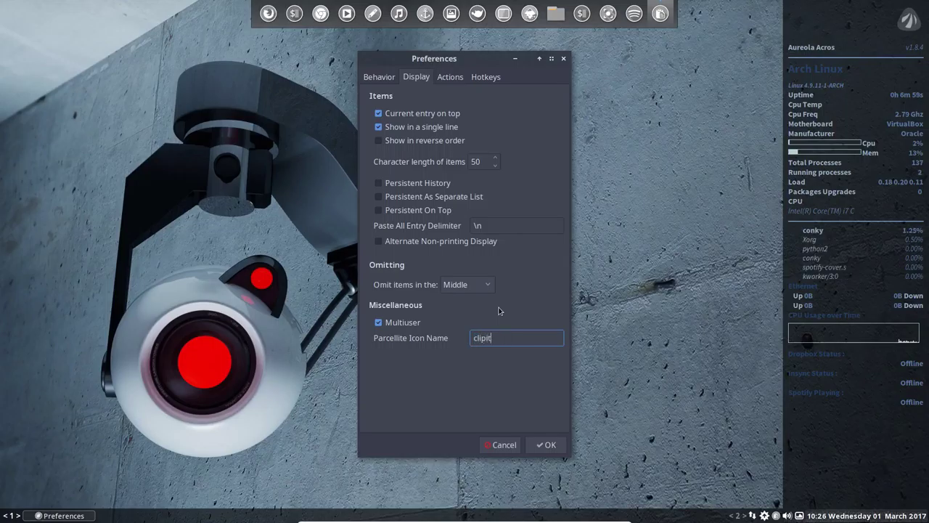
{"action": "type", "text": "-try"}
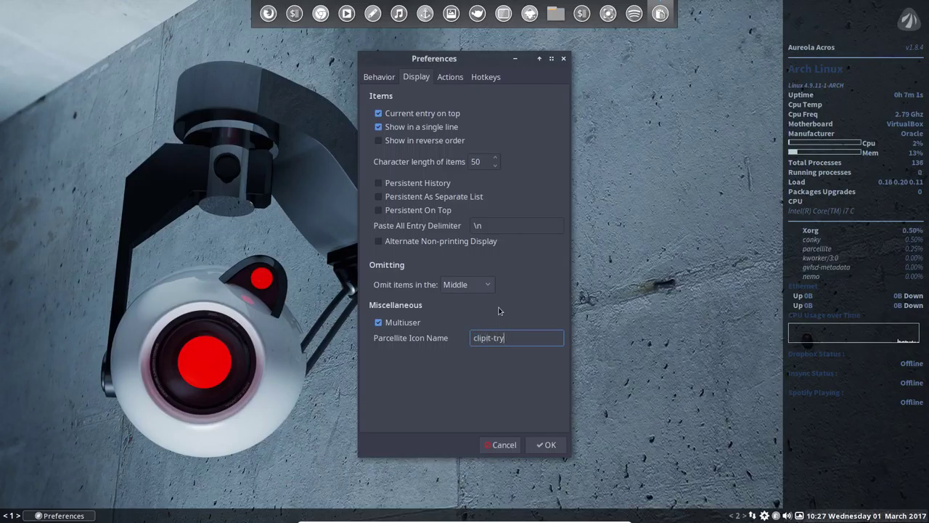
{"action": "key", "text": "BackSpace"}
{"action": "type", "text": "ayicon"}
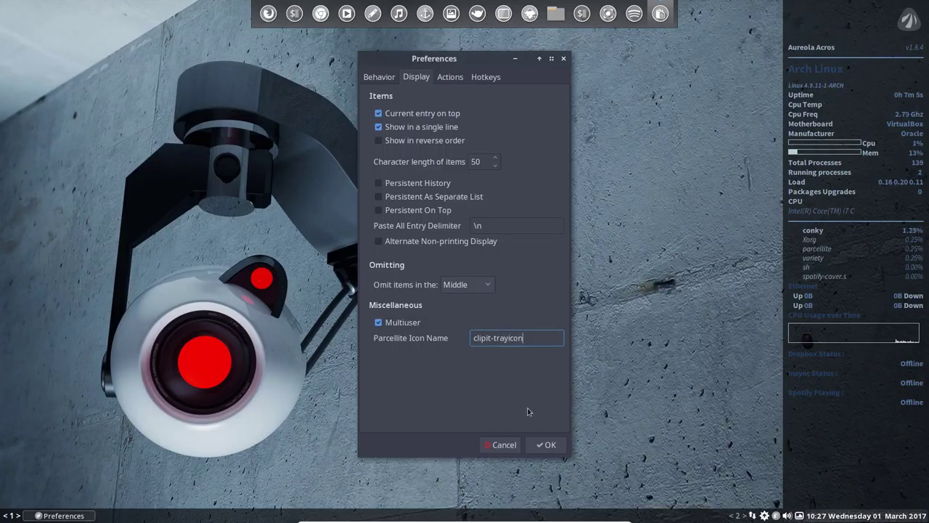
{"action": "left_click", "coordinate": [540, 445]}
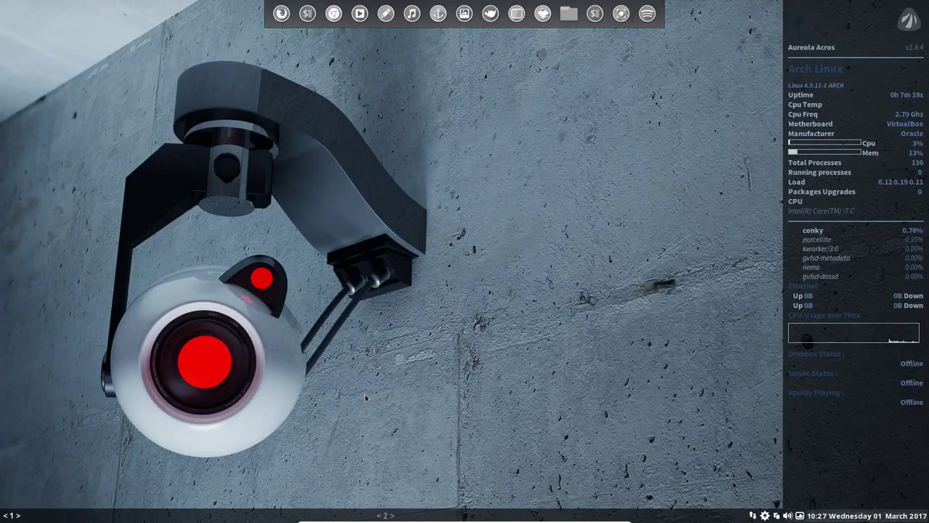
Launch Nemo and create a new Untitled Folder on the desktop.
{"action": "right_click", "coordinate": [454, 121]}
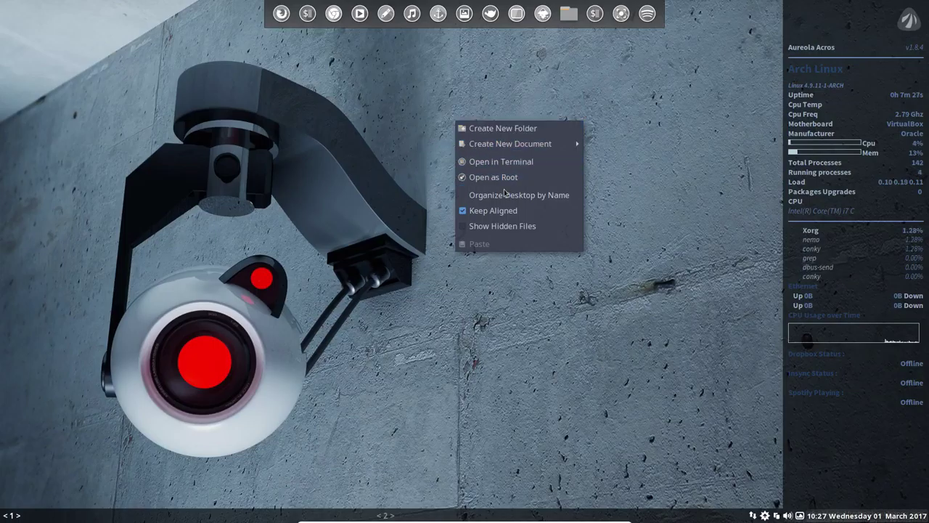
{"action": "left_click", "coordinate": [511, 301]}
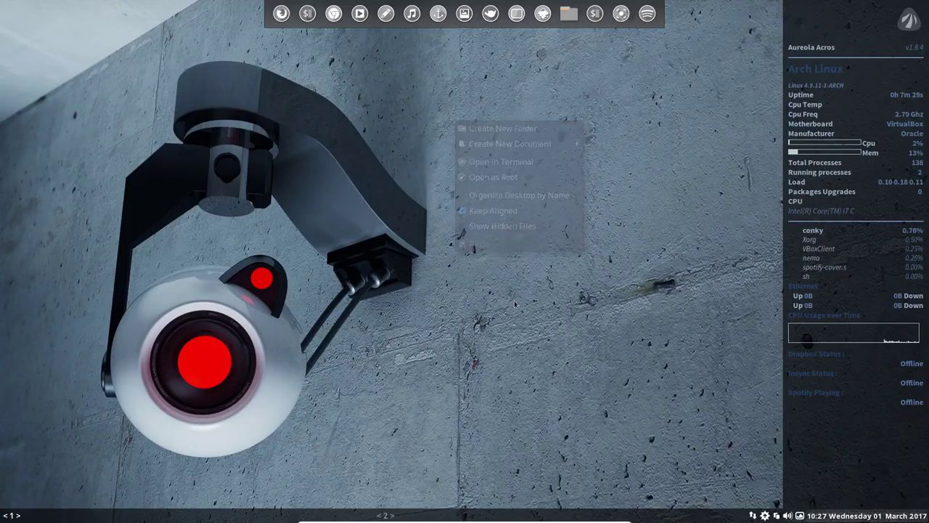
{"action": "left_click", "coordinate": [570, 22]}
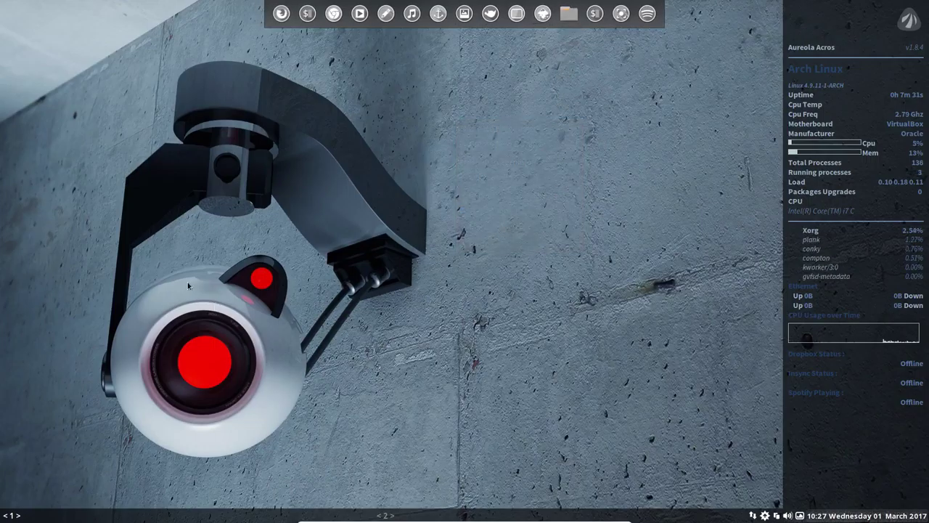
{"action": "right_click", "coordinate": [326, 195]}
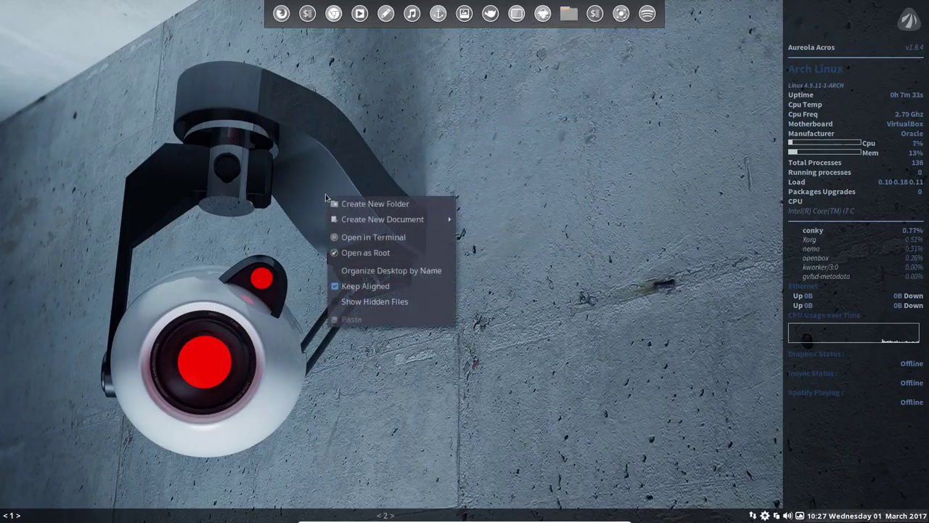
{"action": "left_click", "coordinate": [397, 205]}
{"action": "left_click", "coordinate": [128, 88]}
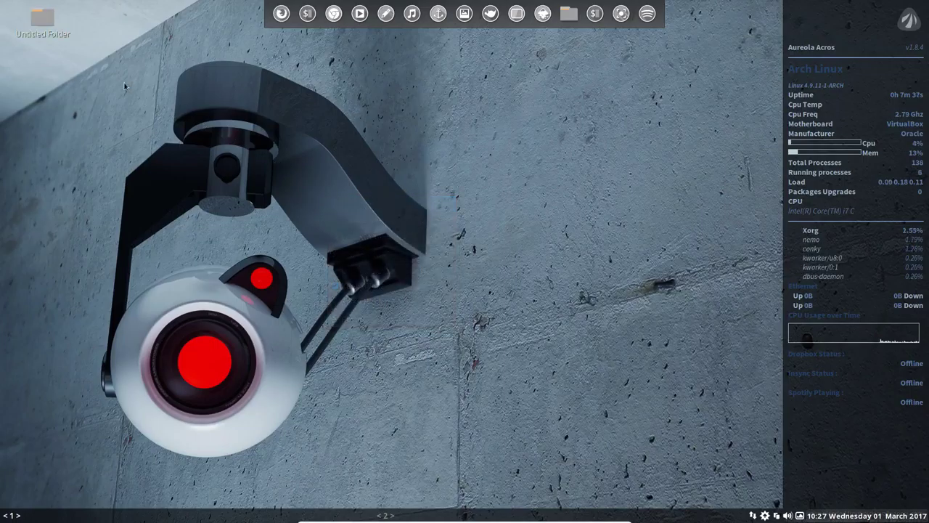
{"action": "left_click", "coordinate": [56, 28]}
Create an empty Untitled Document and drag it into the Untitled Folder.
{"action": "right_click", "coordinate": [167, 93]}
{"action": "mouse_move", "coordinate": [277, 118]}
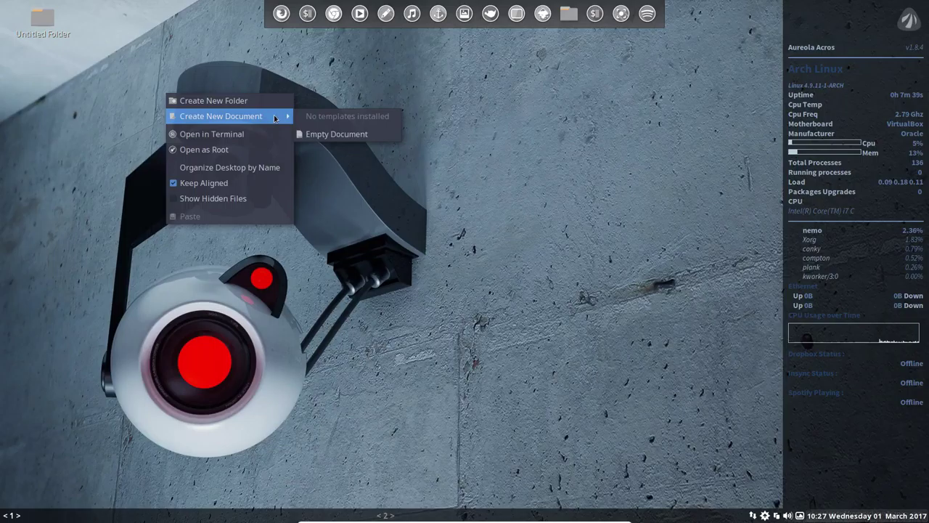
{"action": "left_click", "coordinate": [333, 134]}
{"action": "left_click_drag", "start_coordinate": [44, 65], "coordinate": [45, 18]}
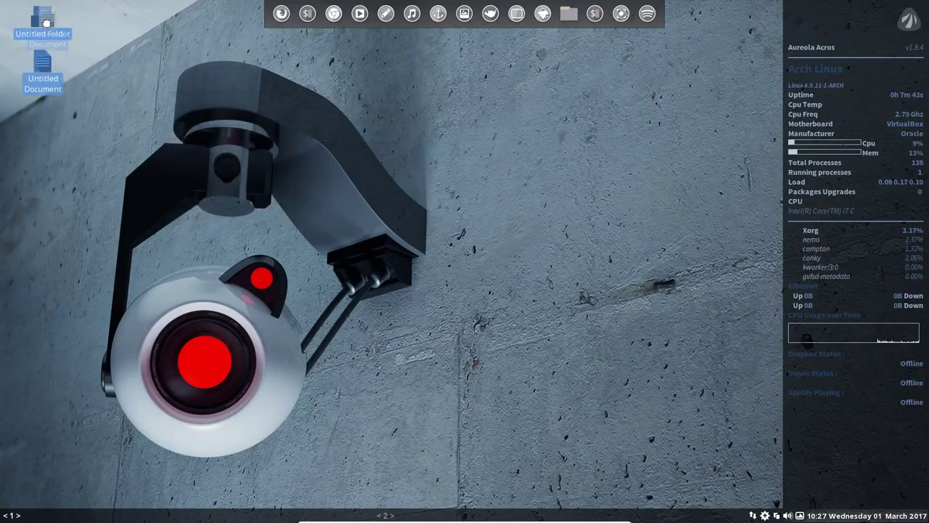
Move the Untitled Folder to the middle of the desktop.
{"action": "left_click", "coordinate": [46, 34]}
{"action": "left_click_drag", "start_coordinate": [47, 34], "coordinate": [476, 191]}
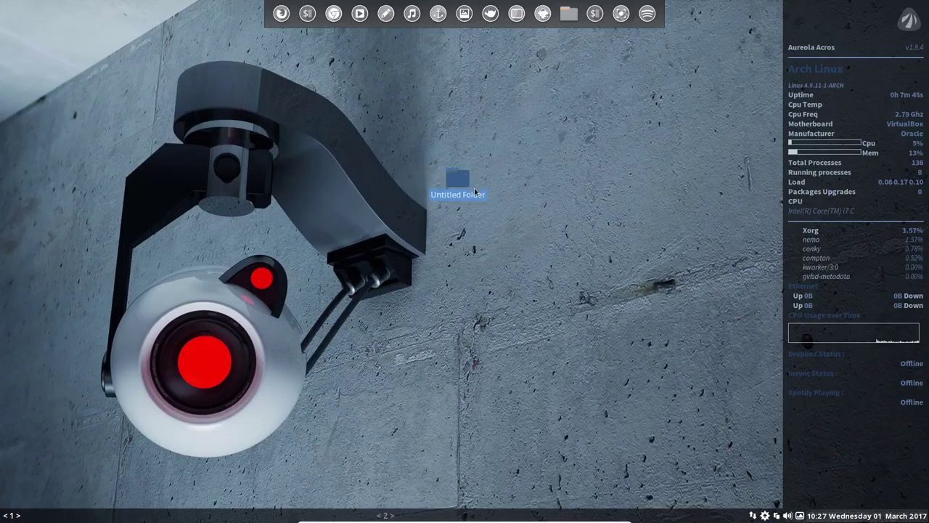
{"action": "right_click", "coordinate": [462, 185]}
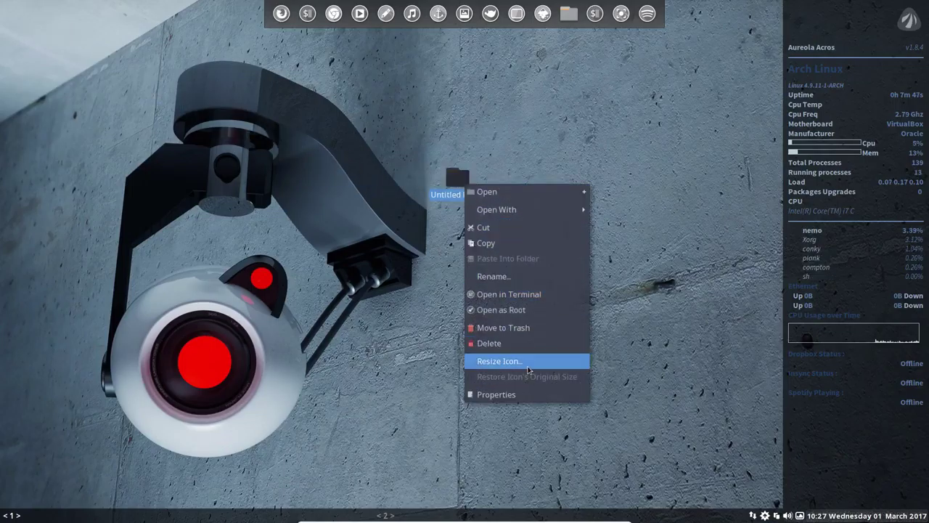
{"action": "left_click", "coordinate": [460, 175]}
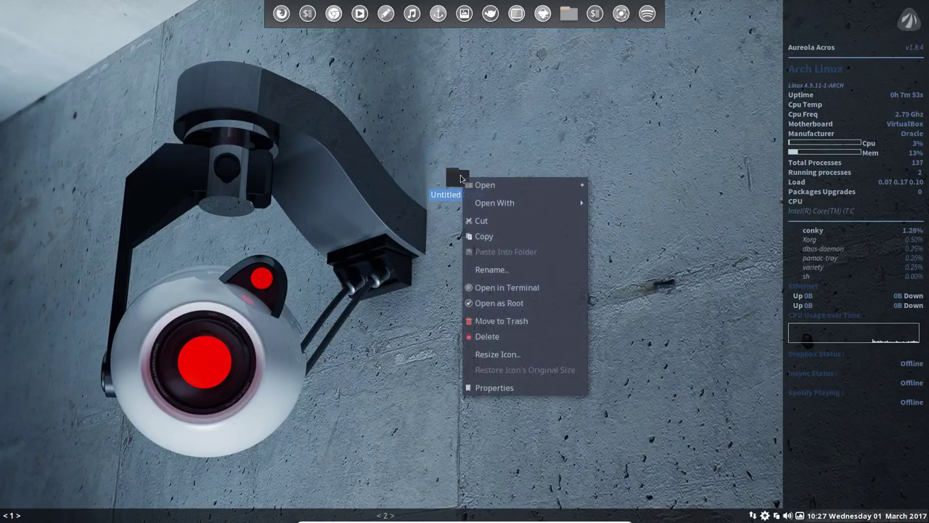
{"action": "left_click", "coordinate": [532, 151]}
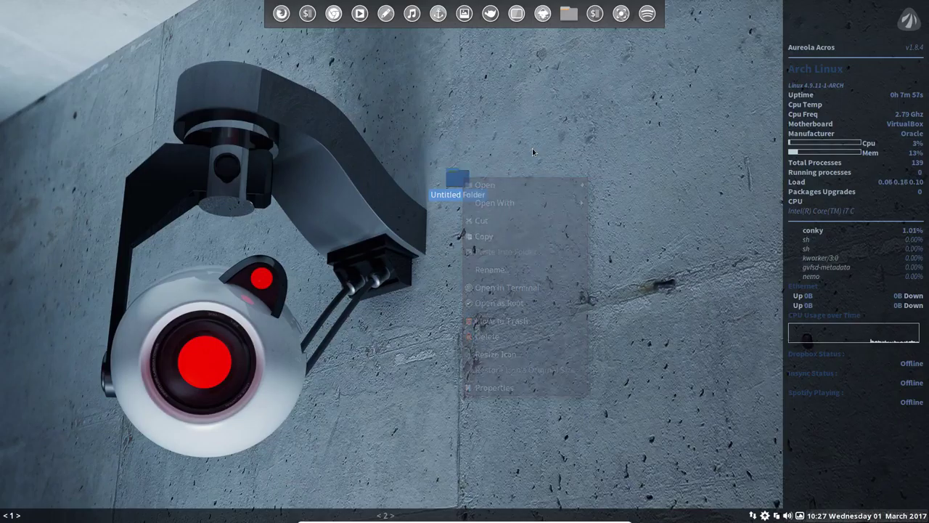
{"action": "right_click", "coordinate": [465, 185]}
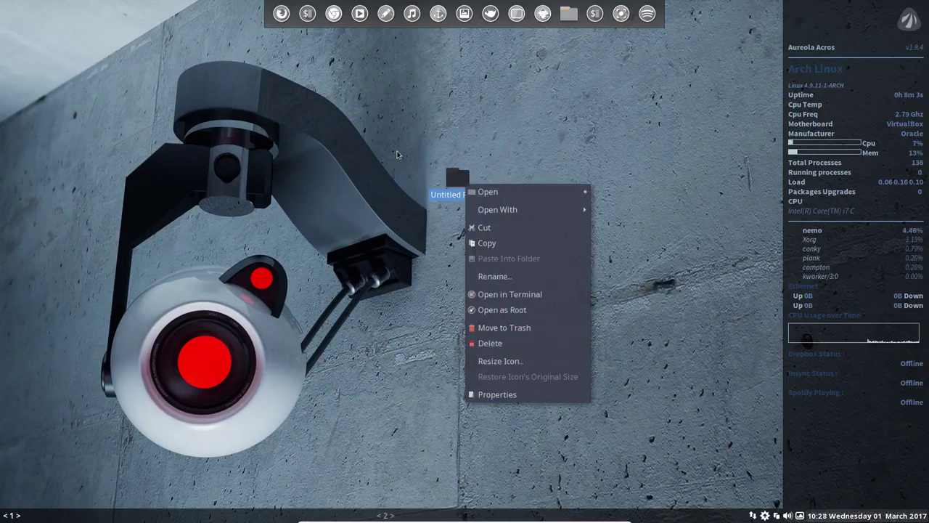
{"action": "left_click", "coordinate": [397, 151]}
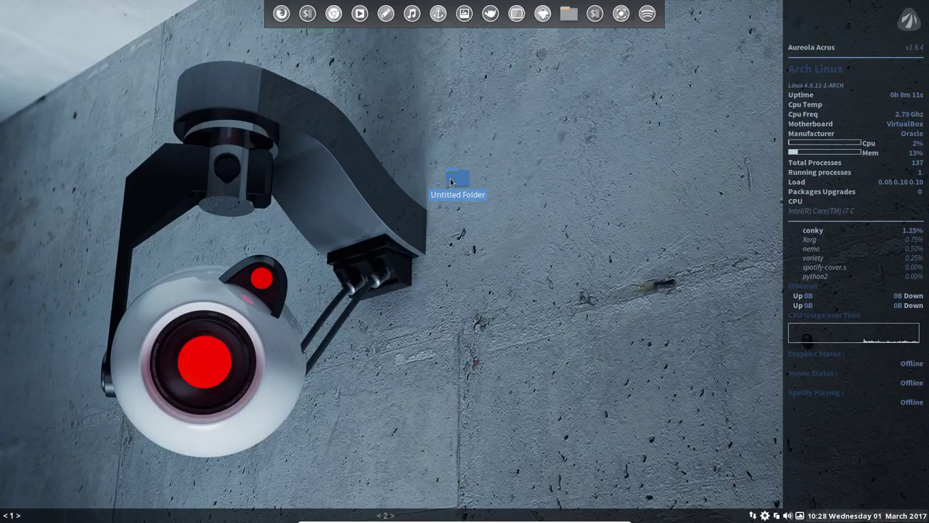
Delete the Untitled Folder from the desktop.
{"action": "key", "text": "Delete"}
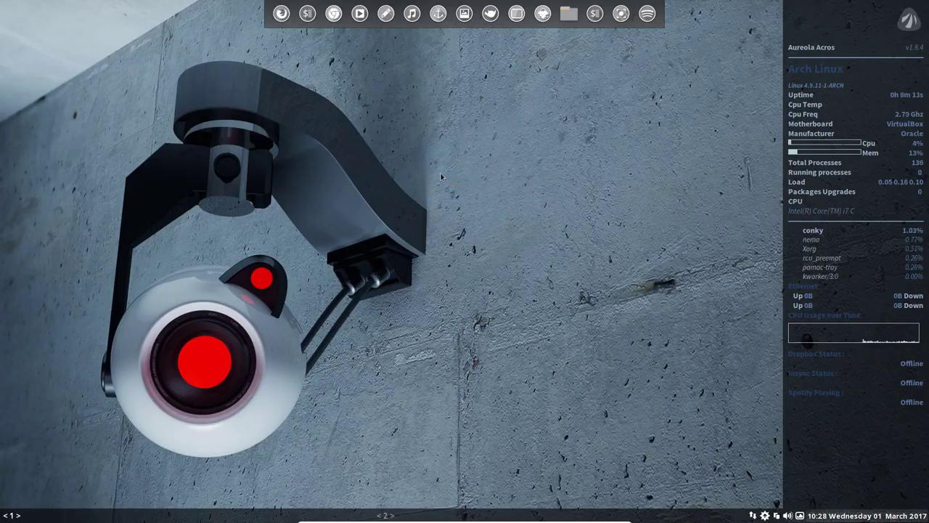
{"action": "right_click", "coordinate": [512, 131]}
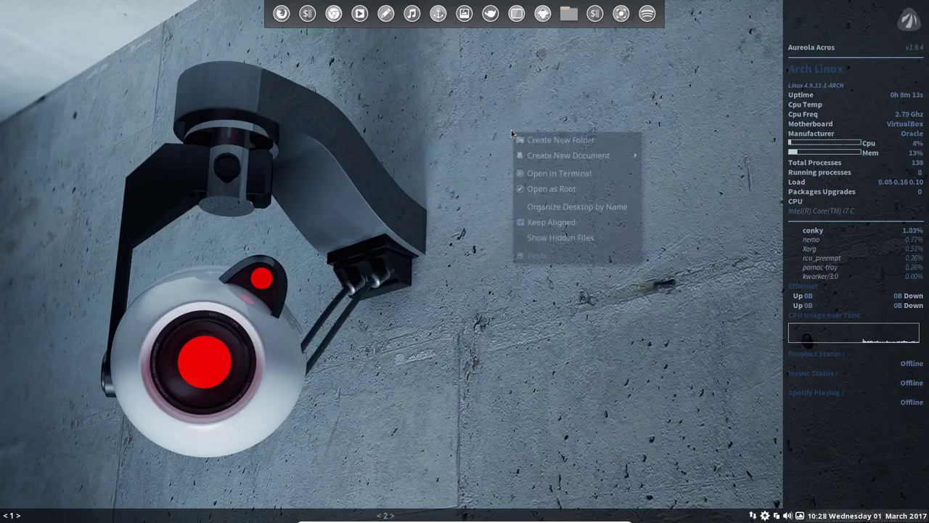
{"action": "left_click", "coordinate": [437, 149]}
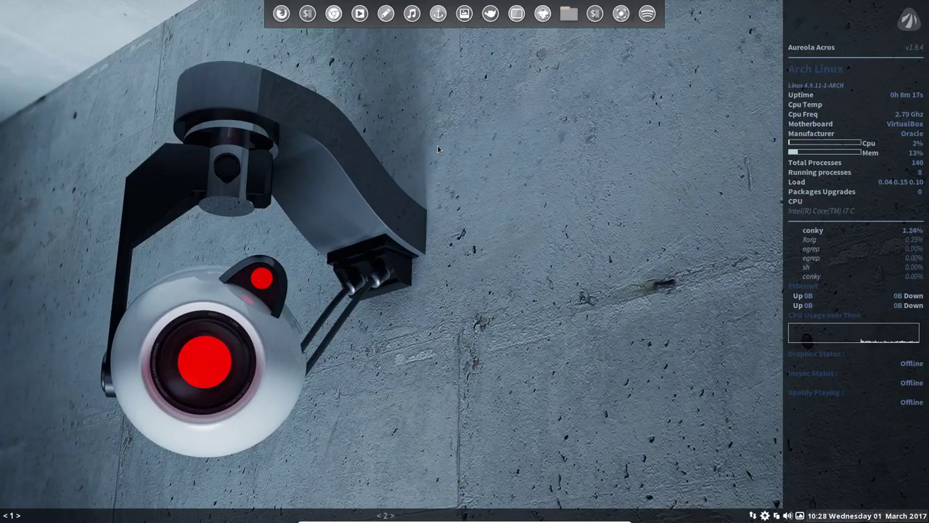
Kill Nemo from the Openbox root menu, leaving a bare desktop.
{"action": "right_click", "coordinate": [438, 149]}
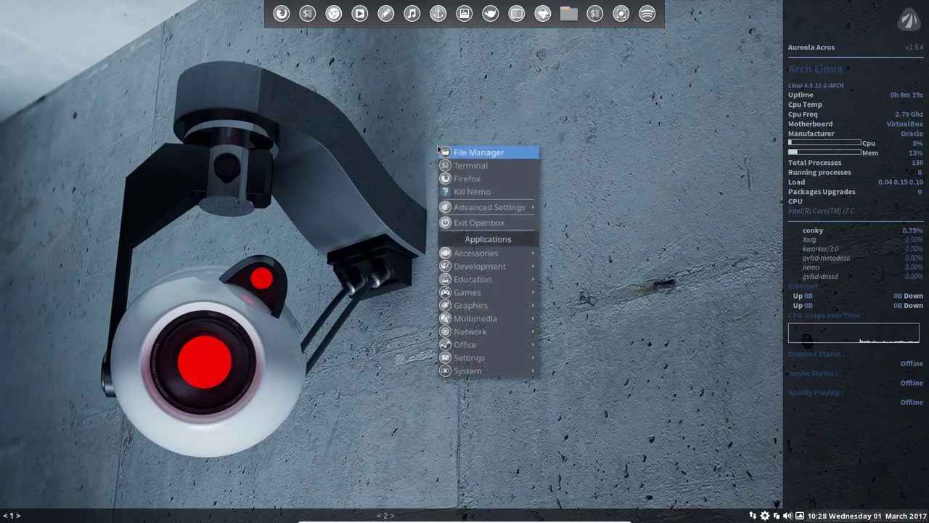
{"action": "mouse_move", "coordinate": [483, 370]}
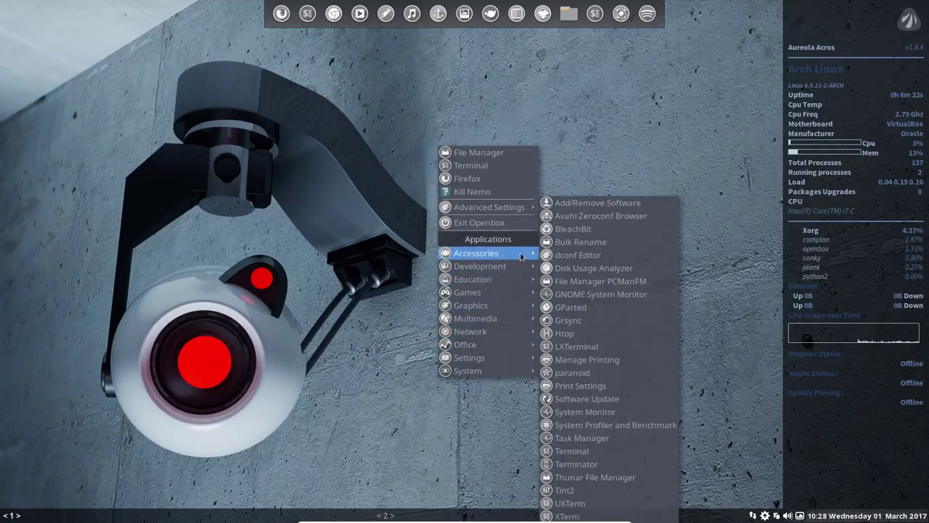
{"action": "mouse_move", "coordinate": [517, 279]}
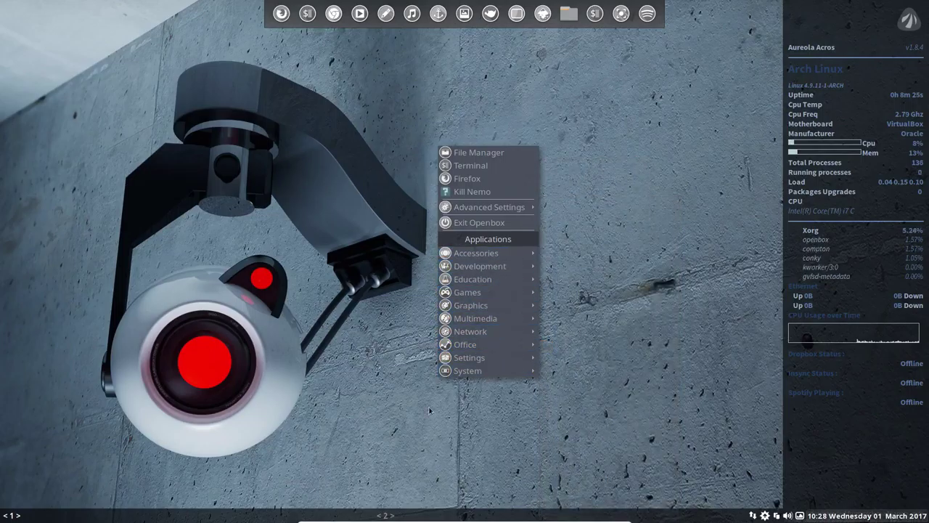
{"action": "left_click", "coordinate": [405, 403]}
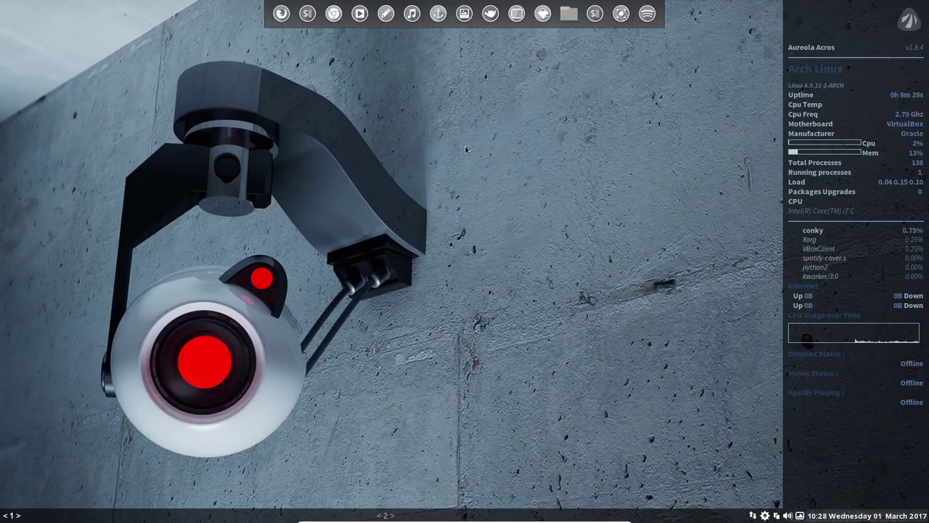
{"action": "right_click", "coordinate": [466, 150]}
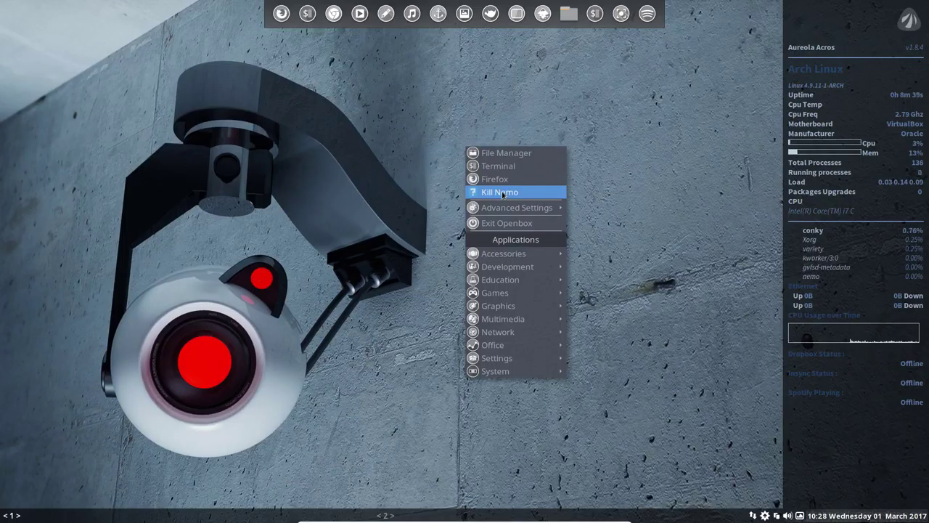
{"action": "left_click", "coordinate": [501, 193]}
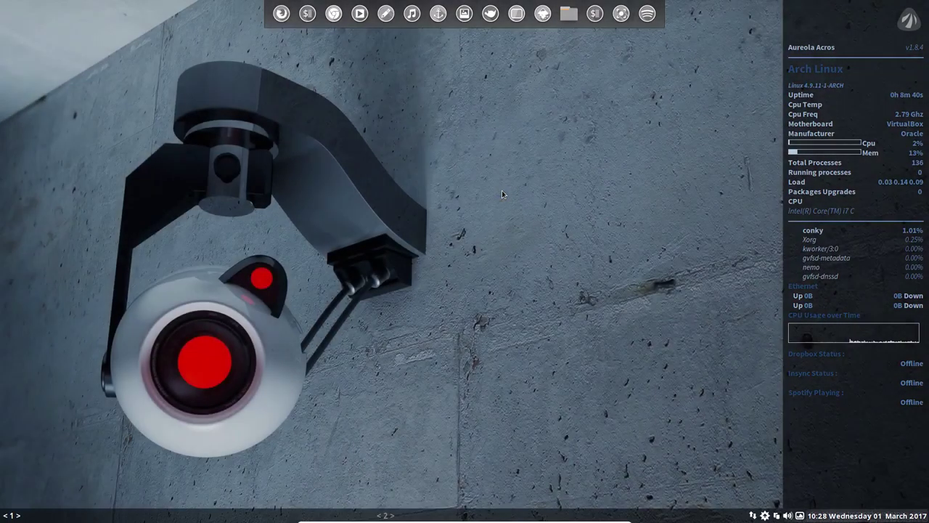
{"action": "right_click", "coordinate": [500, 162]}
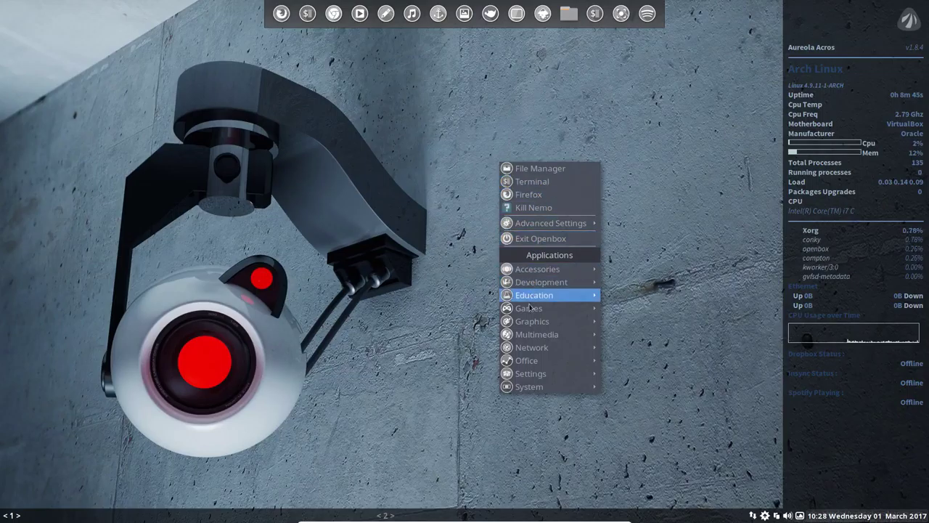
{"action": "left_click", "coordinate": [389, 230]}
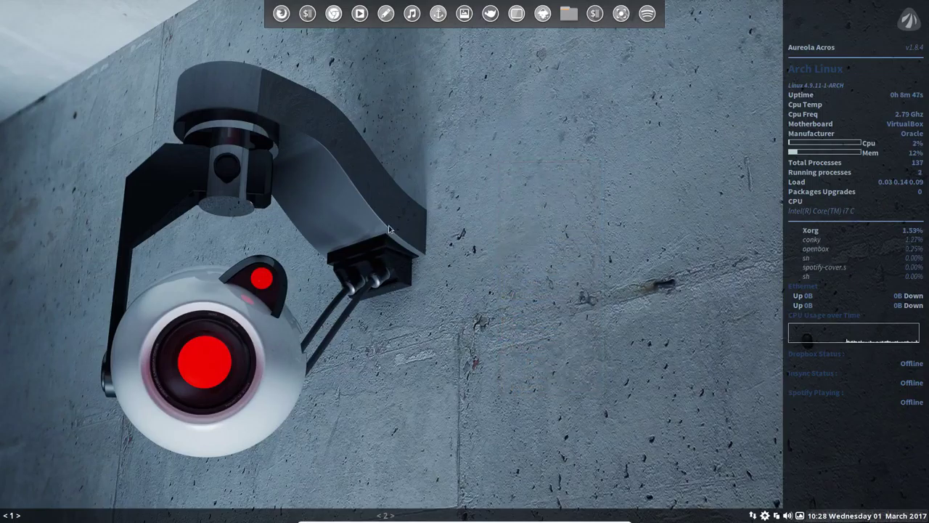